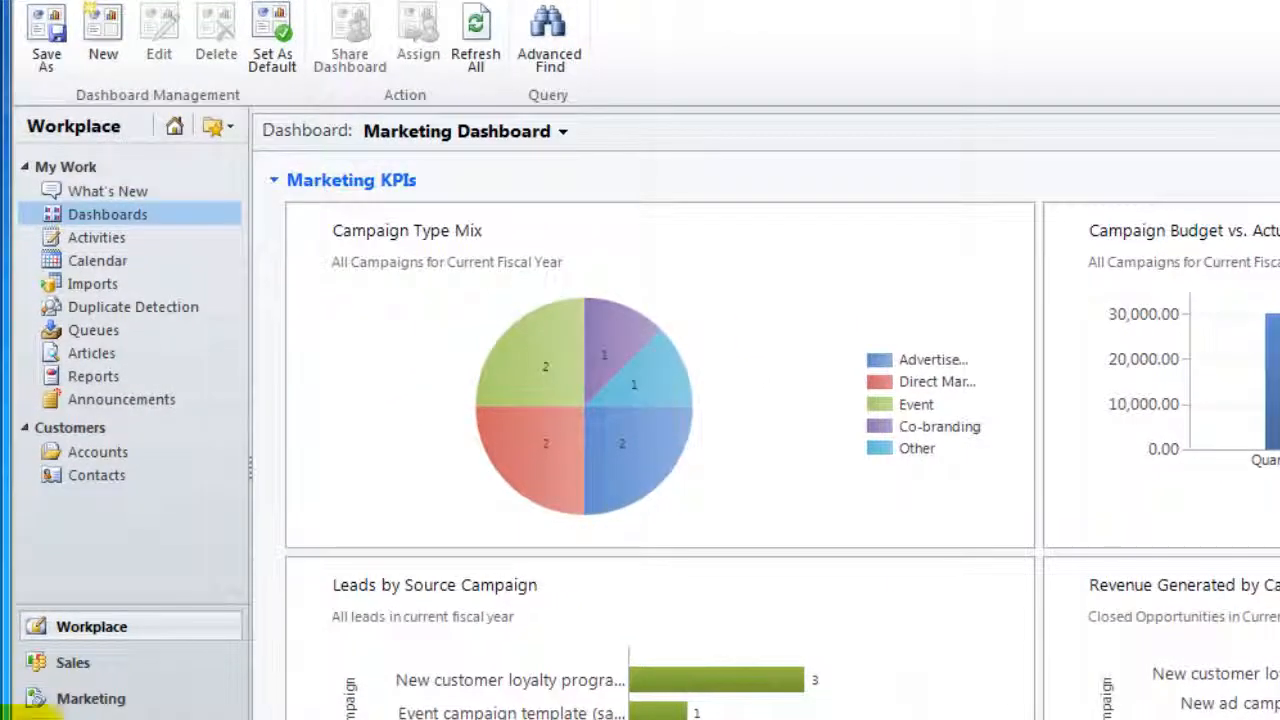
Open the Marketing area's My Active Marketing Lists view, showing Financial Leads, New Leads and Top Accounts
left_click(68, 697)
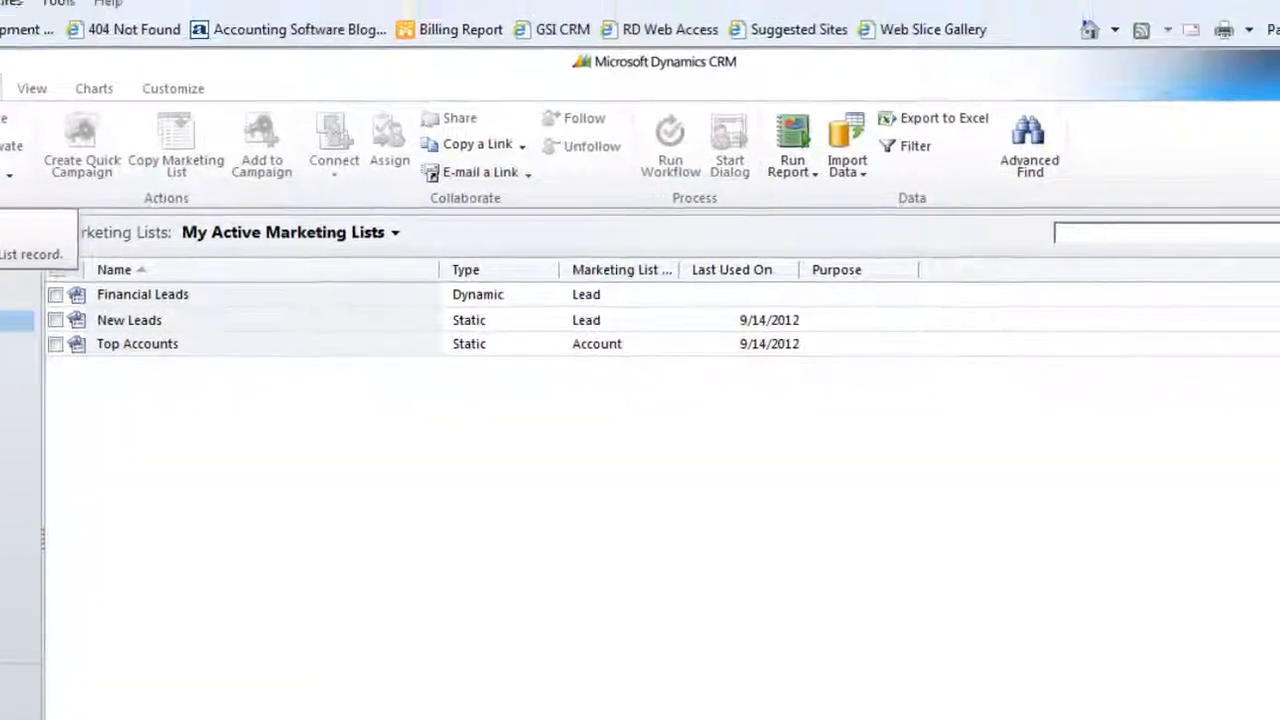
Open a blank New Marketing List form, which defaults to Static type and US Dollar currency
left_click(0, 145)
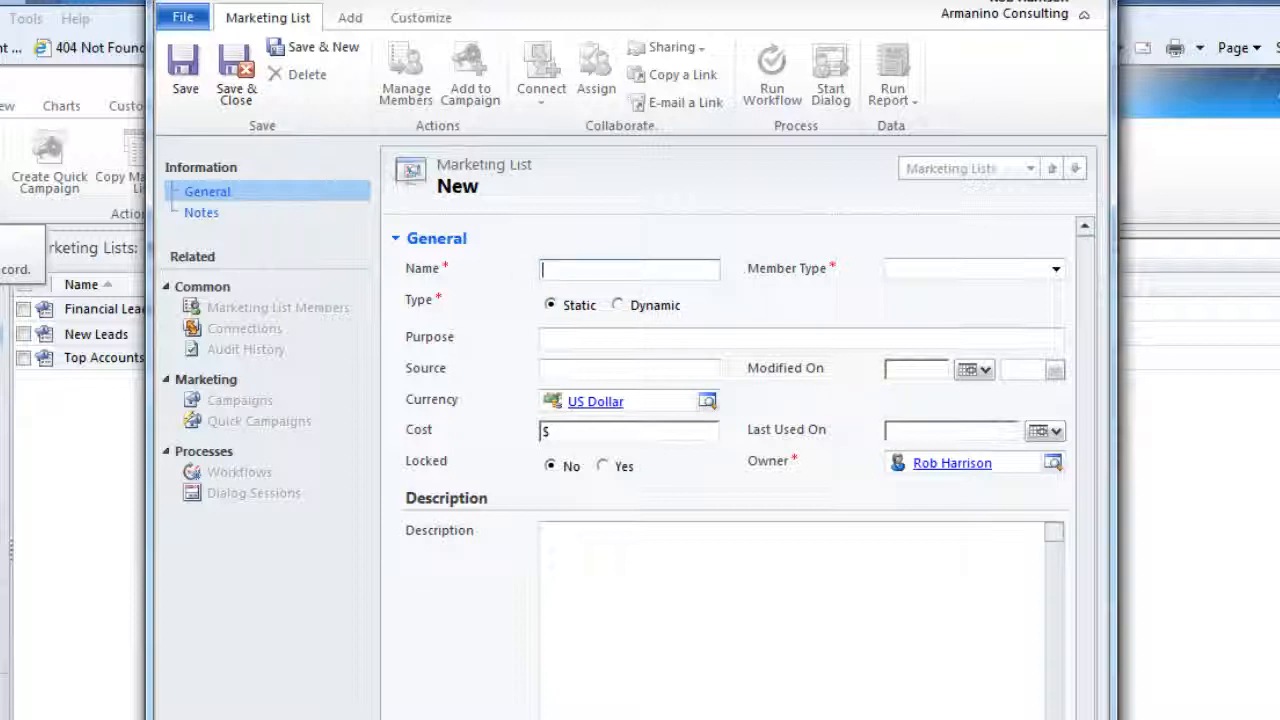
Name the list 'Seattle Contacts', set Member Type to Contact and type to Dynamic, then save
type("Seattle Contacts")
left_click(1056, 271)
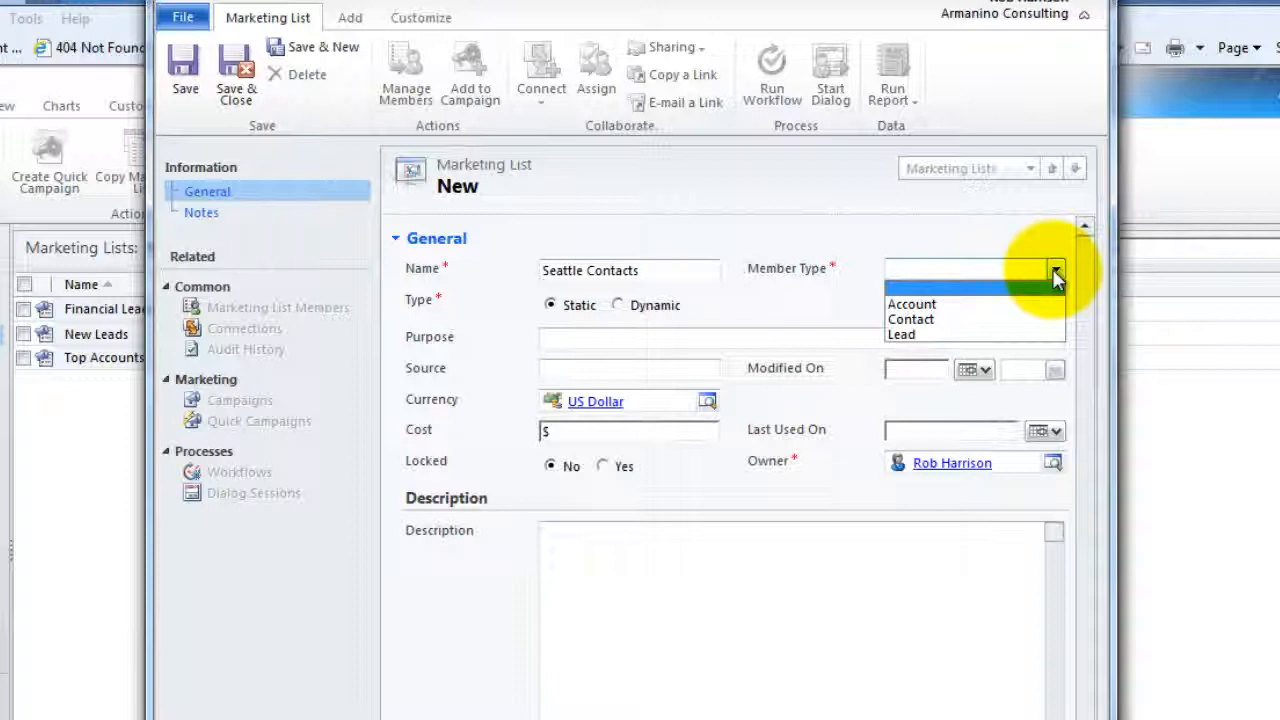
left_click(945, 319)
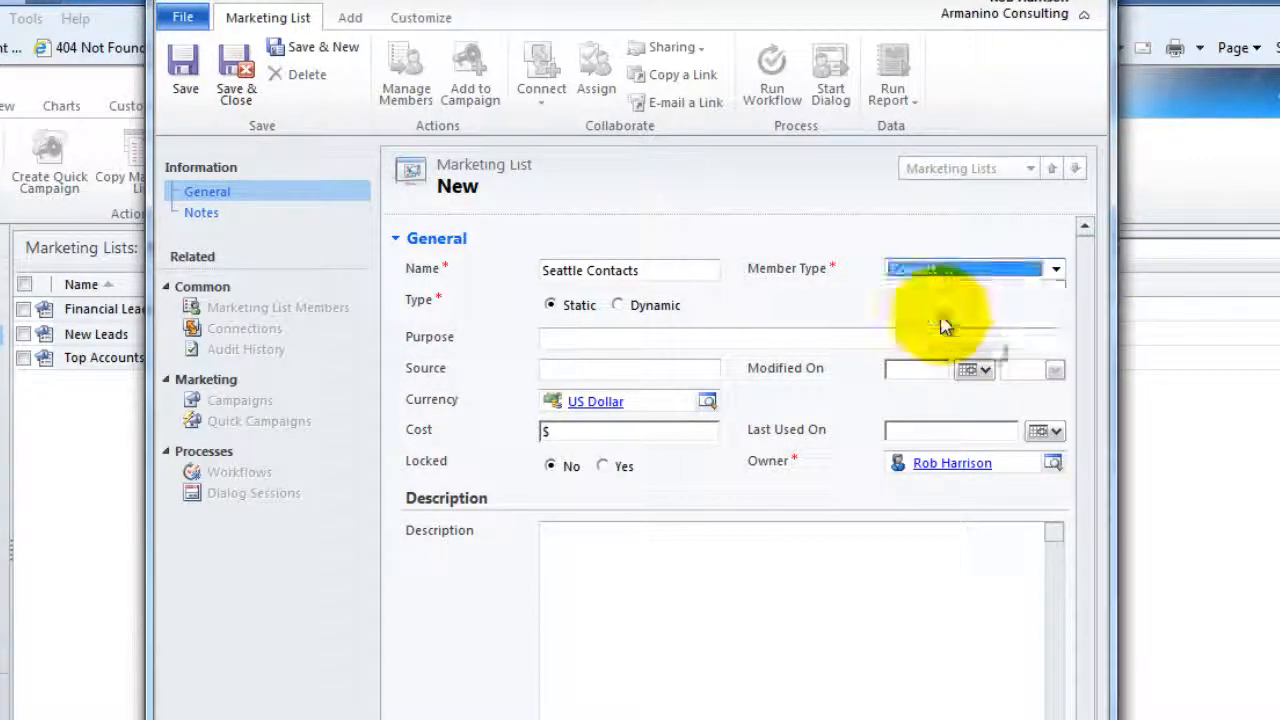
left_click(618, 306)
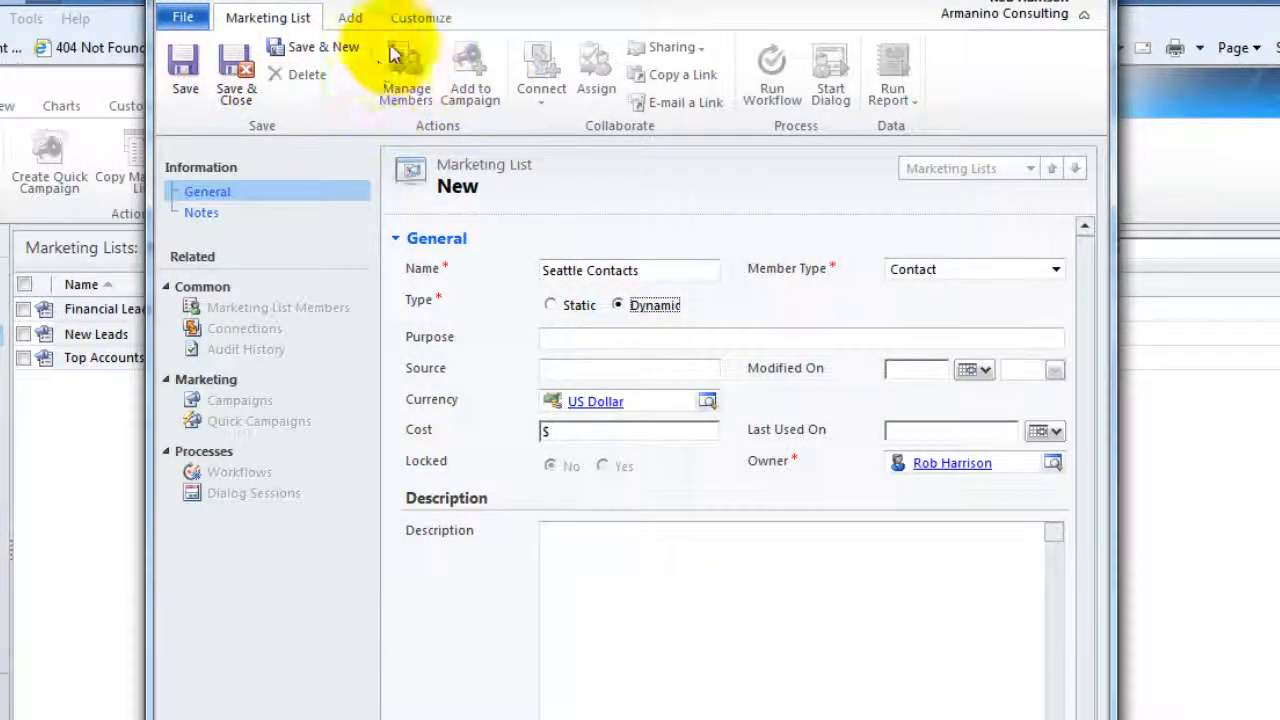
left_click(186, 88)
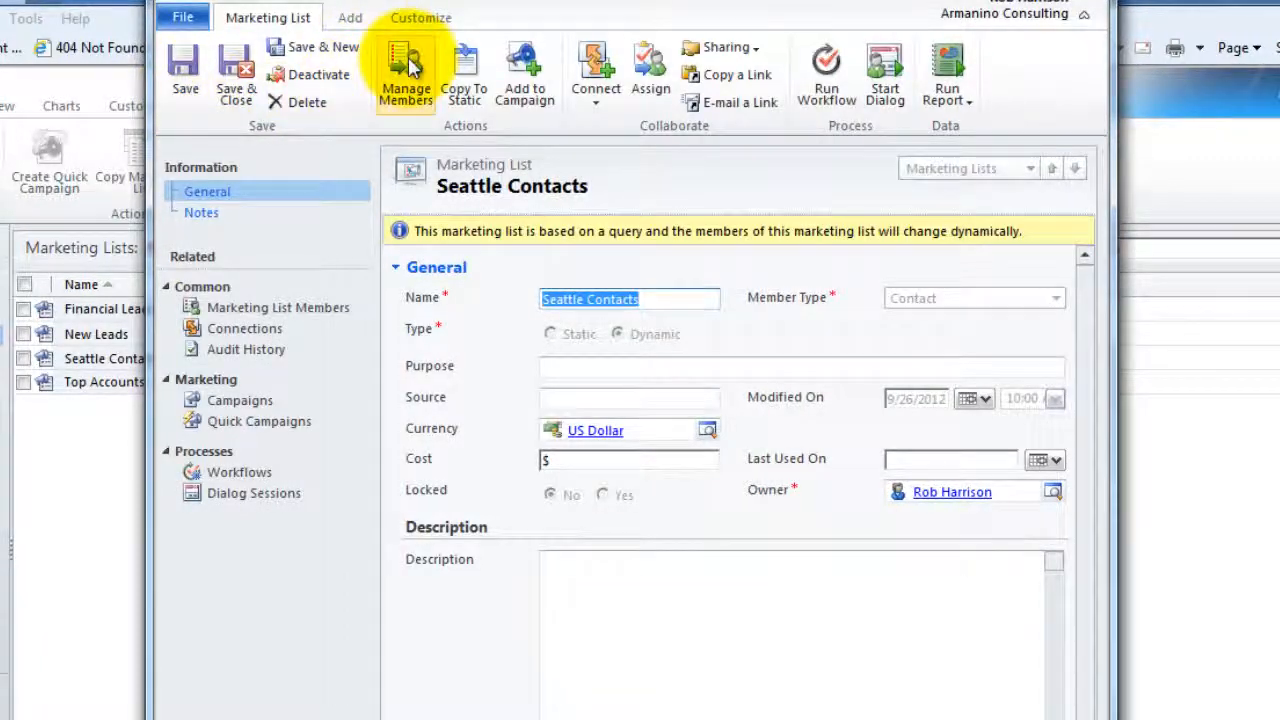
Build the member query Address 1: City equals 'Seattle' and run it, returning 10 contacts
left_click(405, 70)
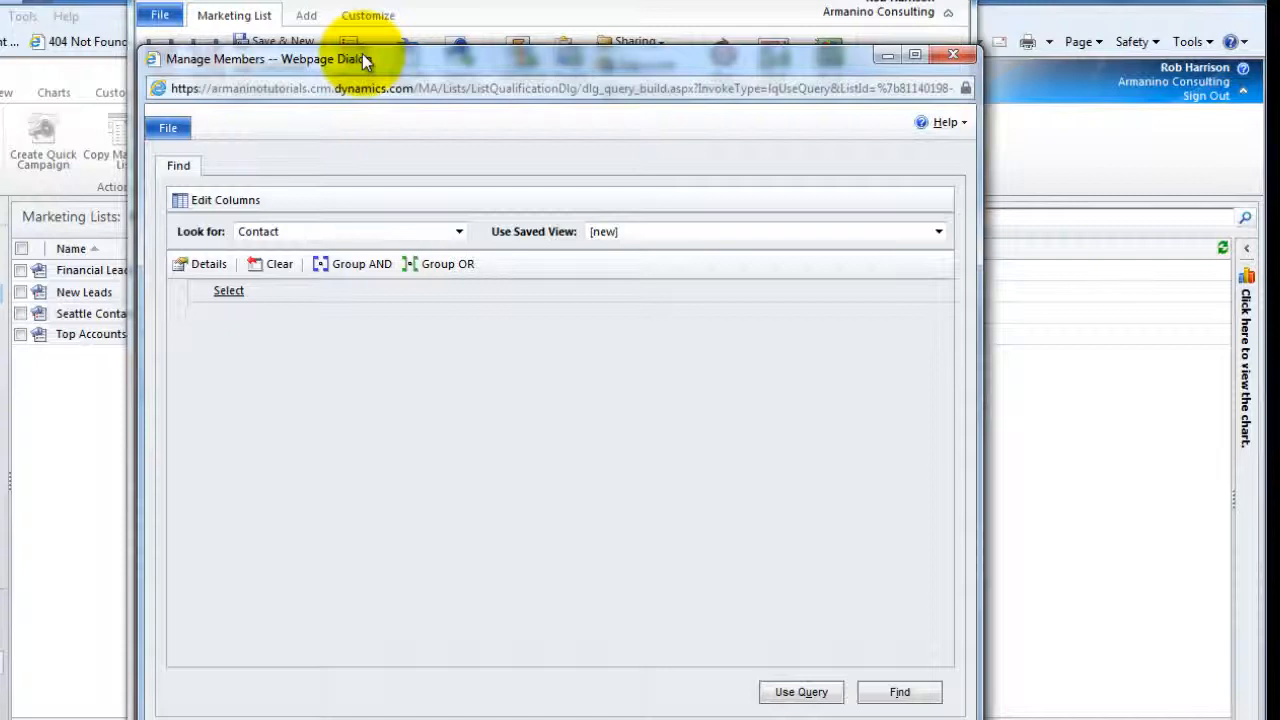
left_click(692, 233)
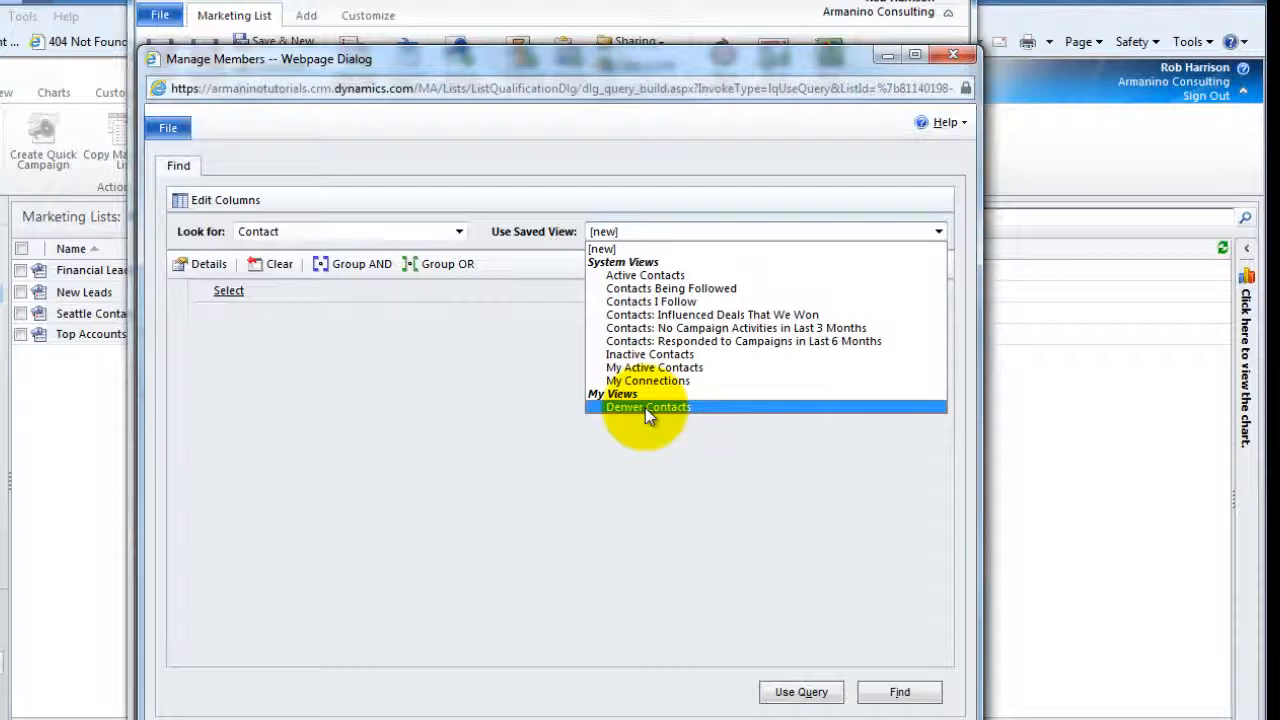
left_click(240, 291)
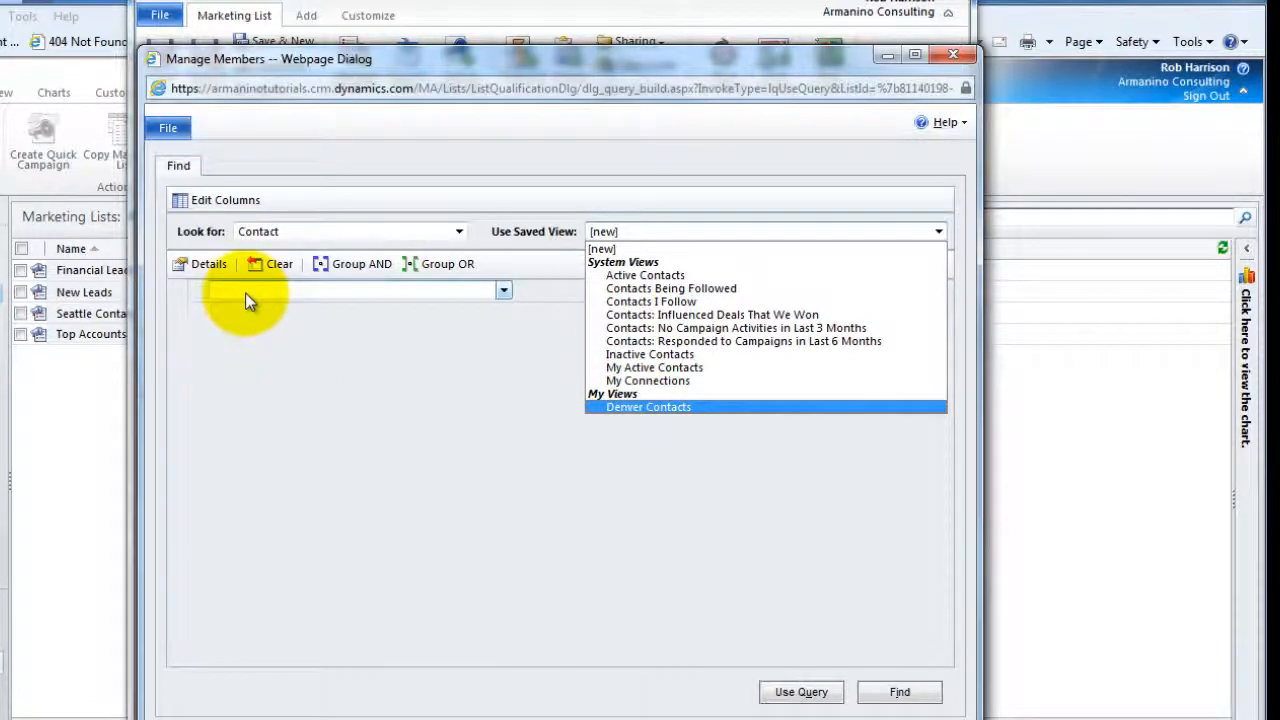
left_click(256, 291)
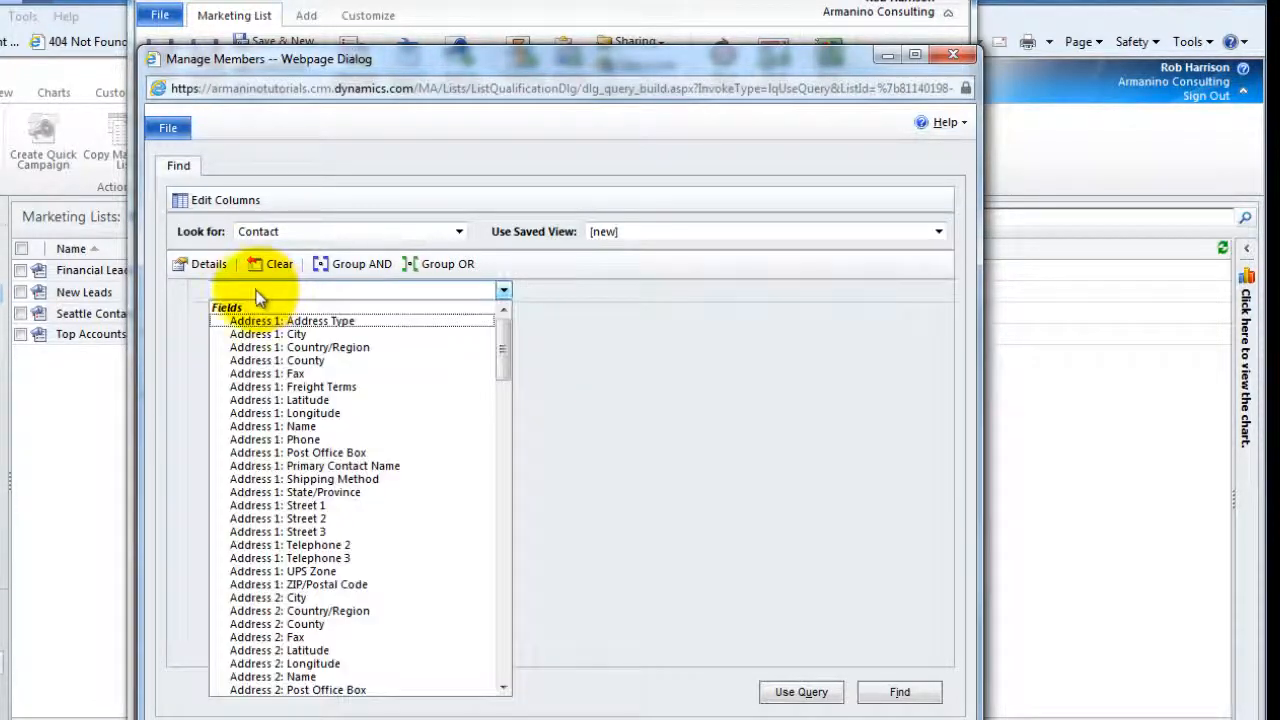
left_click(272, 334)
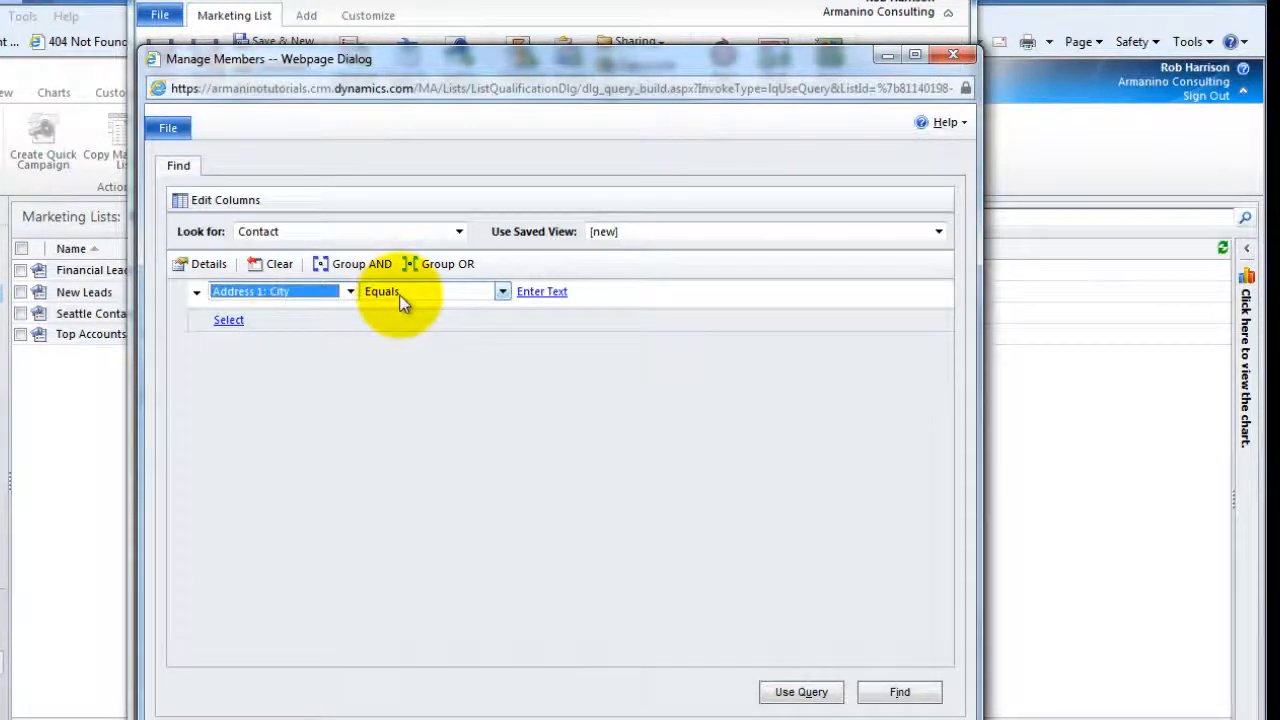
left_click(549, 291)
type("Se")
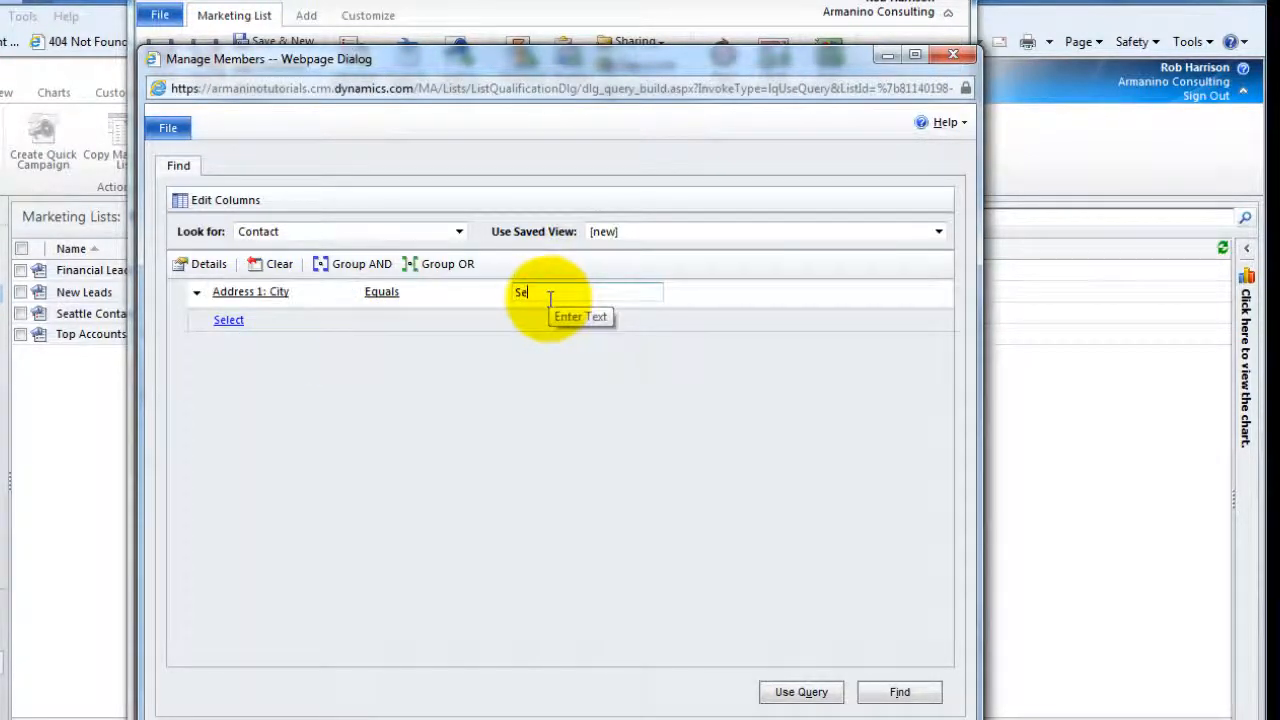
type("attle")
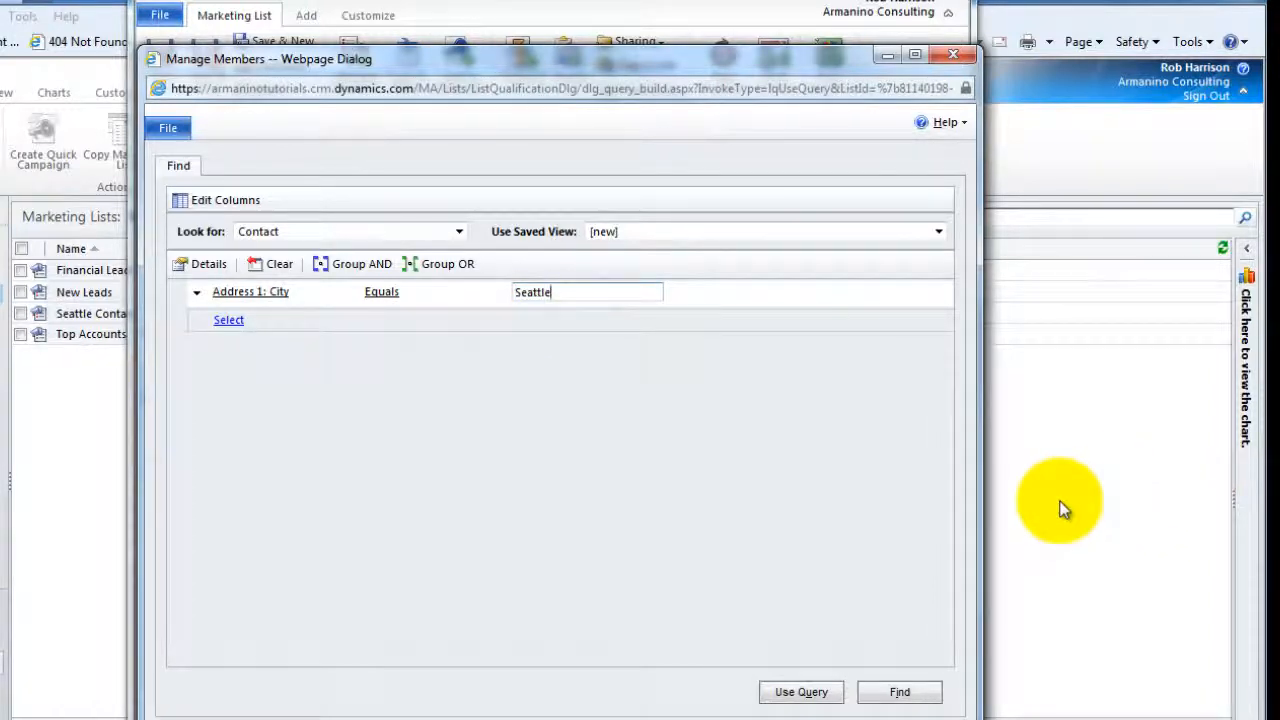
left_click(900, 695)
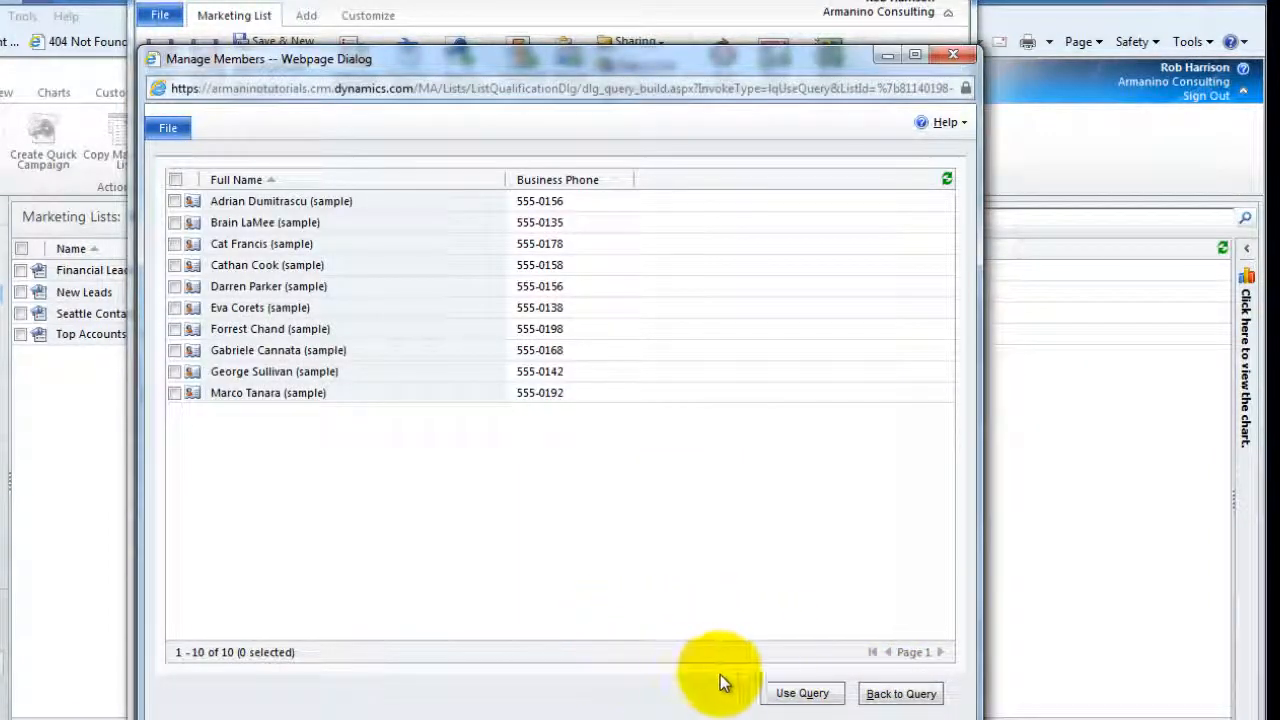
Use the Seattle city query with its 10 matches as the Seattle Contacts membership
left_click(800, 693)
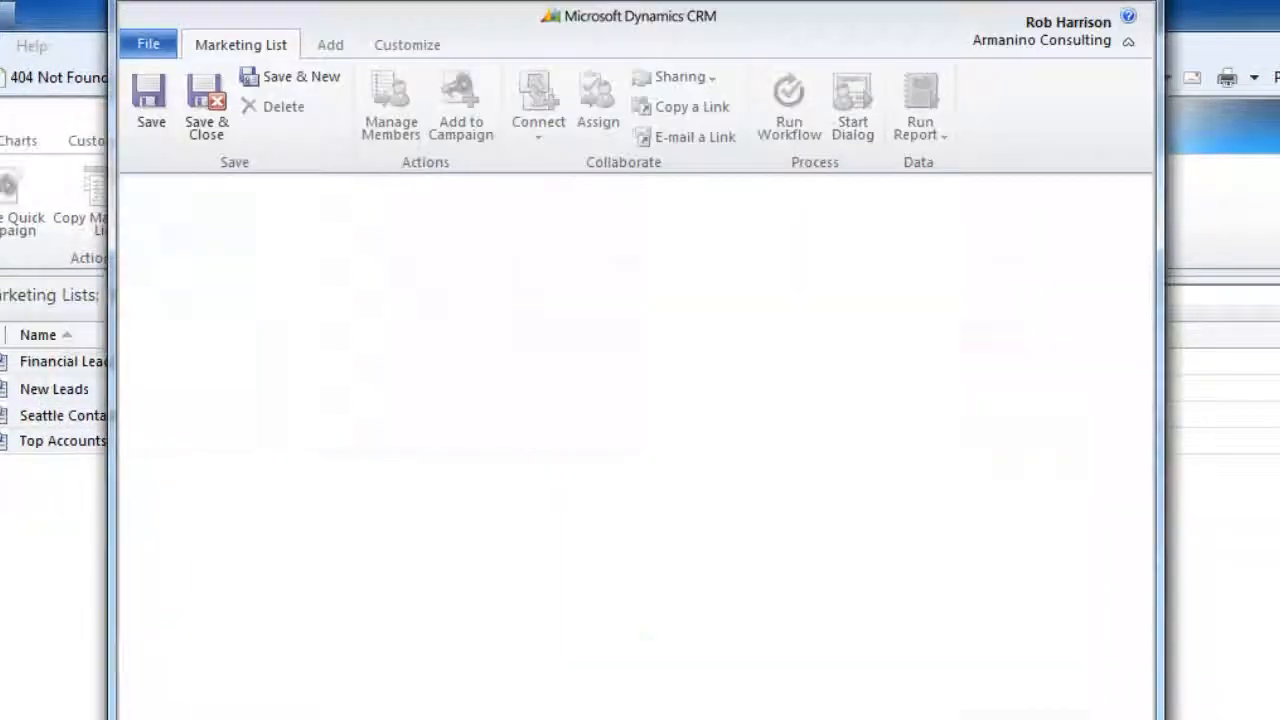
Save a static Contact list named 'Top 5 Contacts' and bring up its Manage Members options
type("Top ")
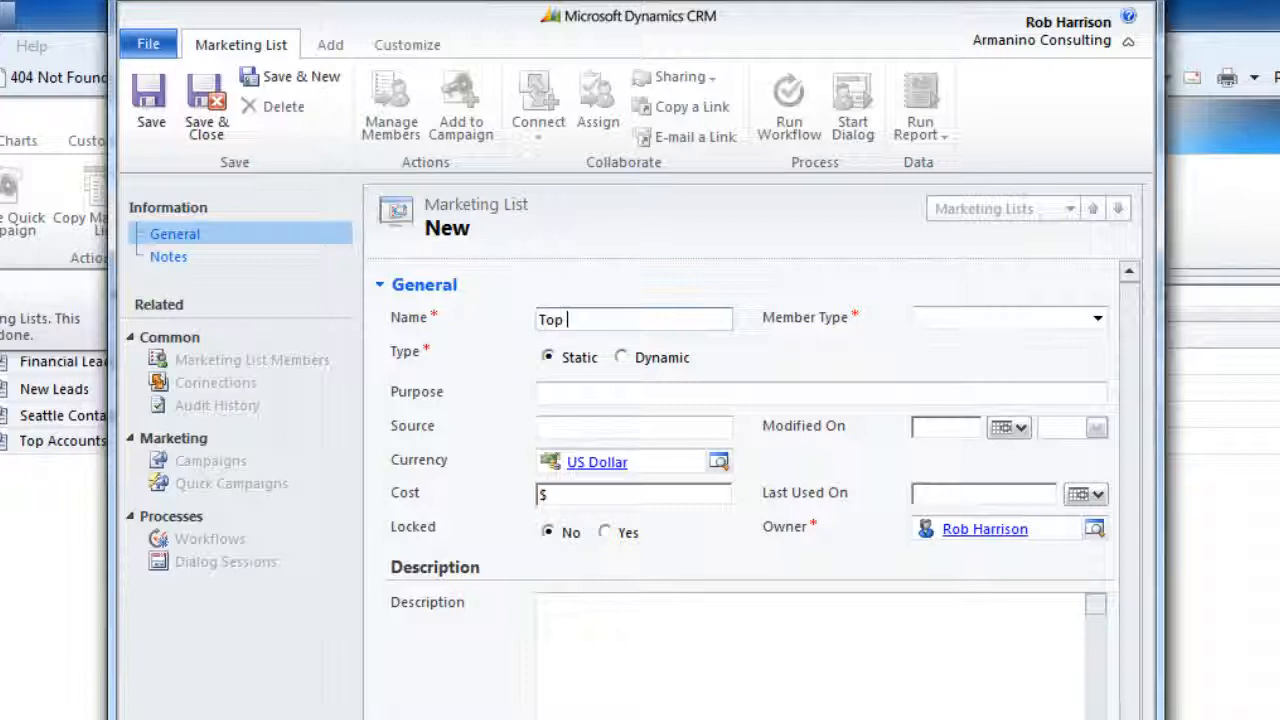
type("5 Contacts")
left_click(1076, 318)
left_click(925, 372)
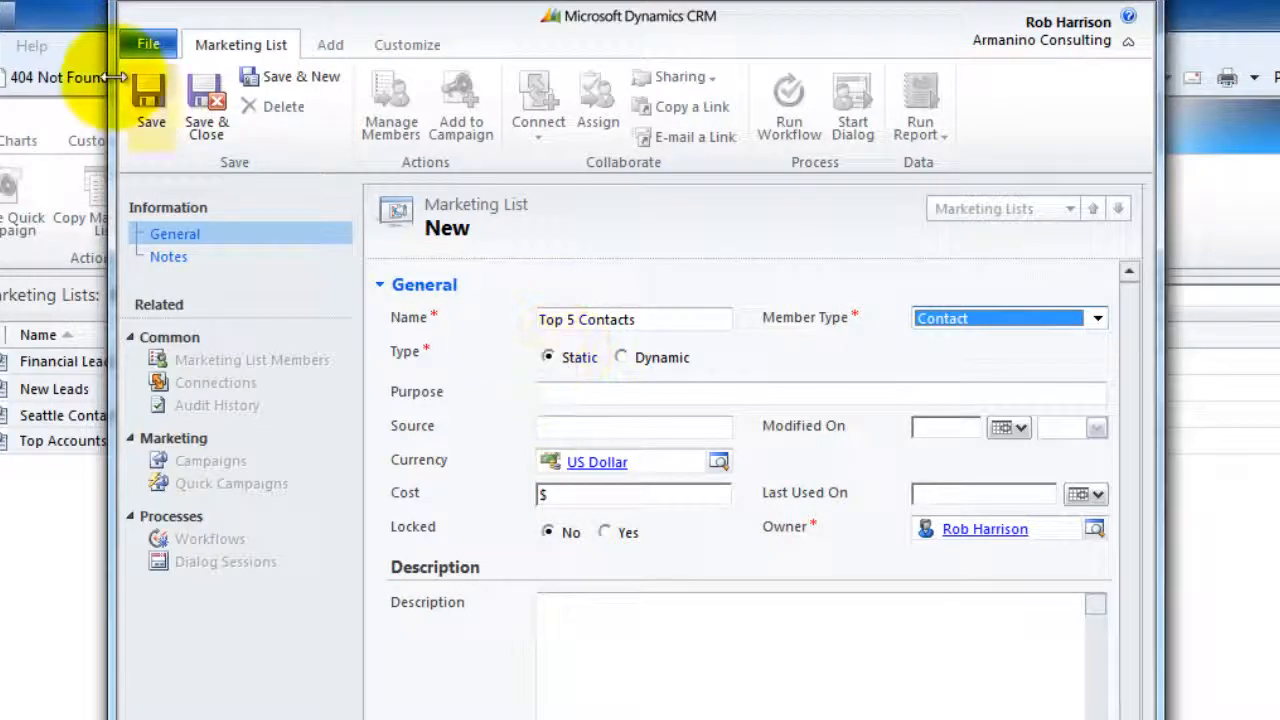
left_click(148, 101)
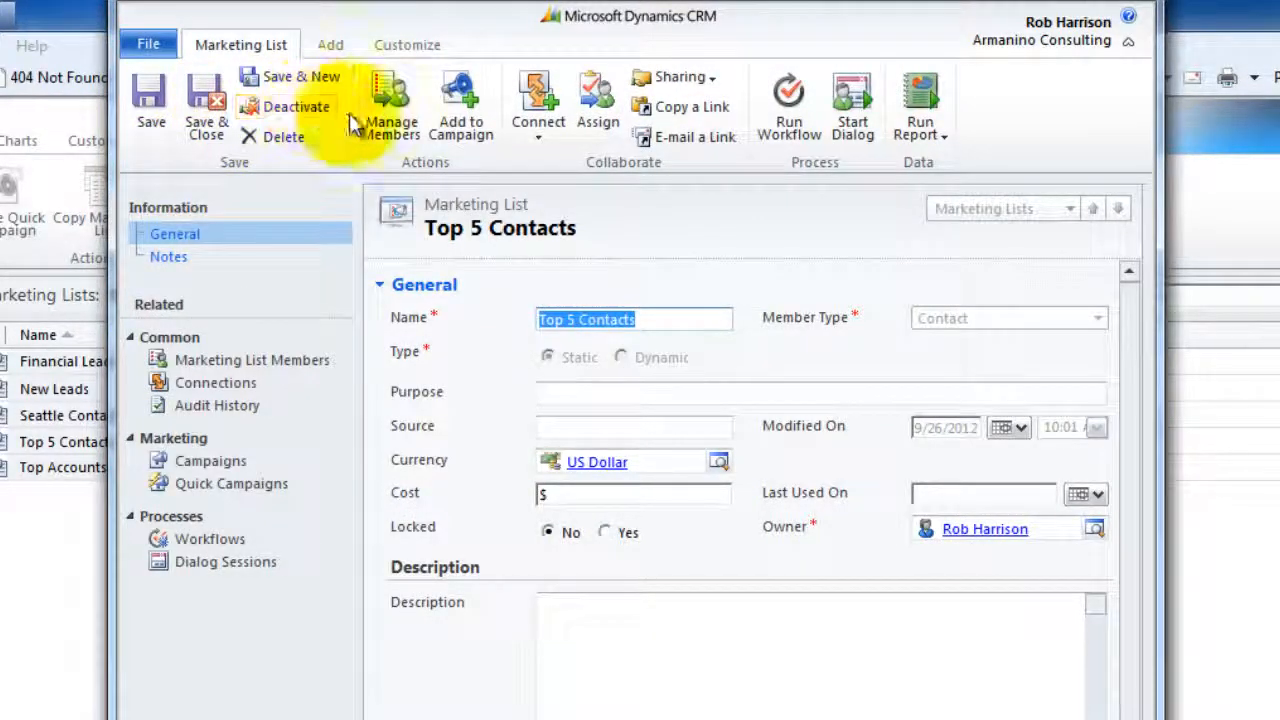
left_click(405, 128)
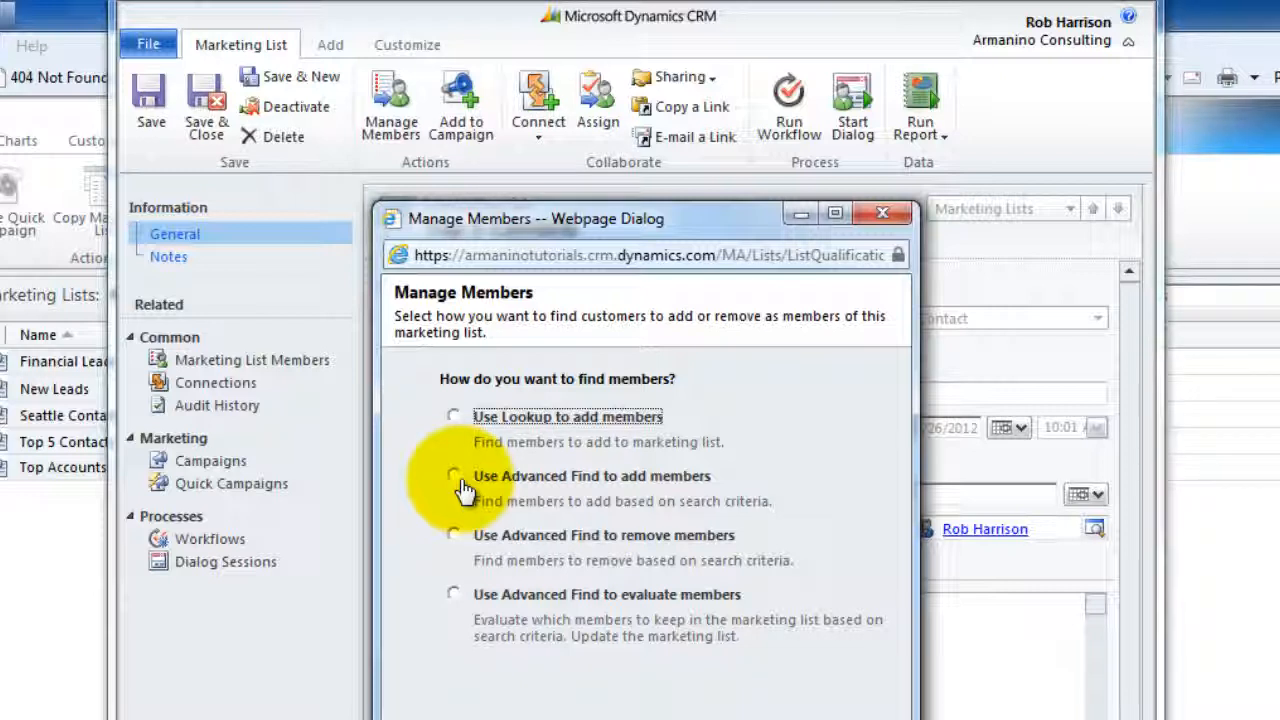
Look up contacts and add five ticked contacts as members of Top 5 Contacts
left_click(468, 413)
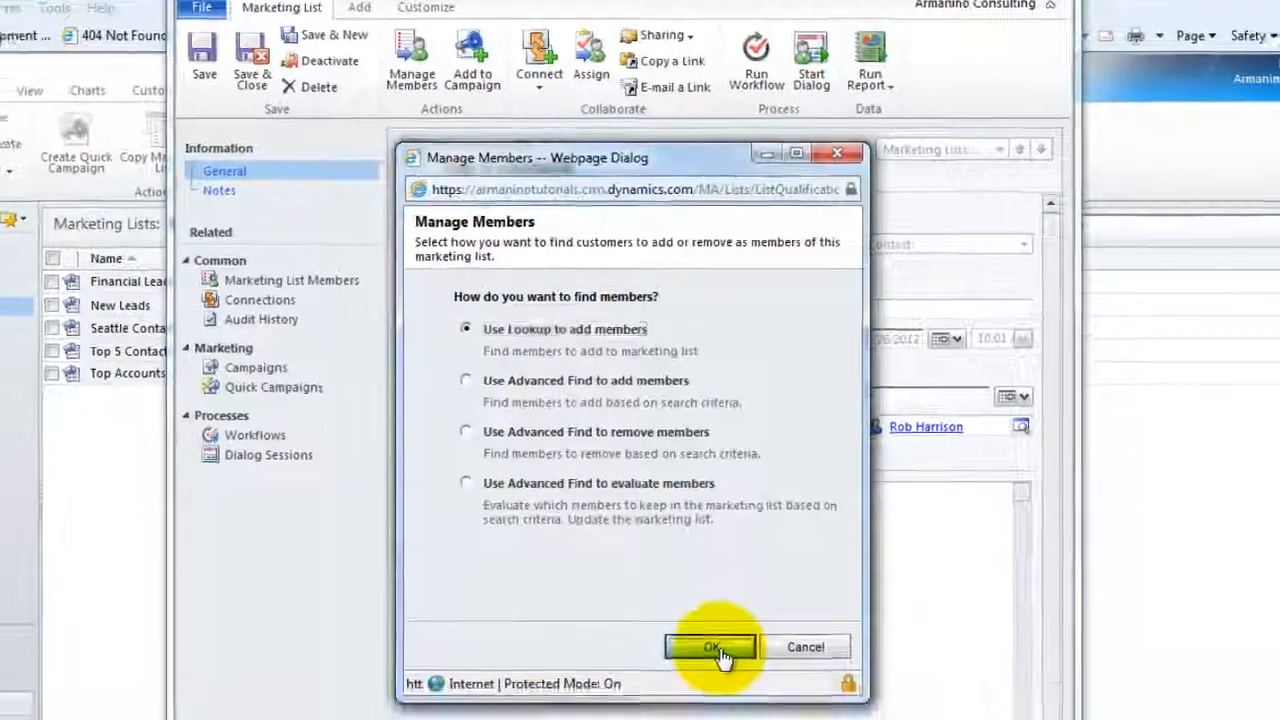
left_click(712, 648)
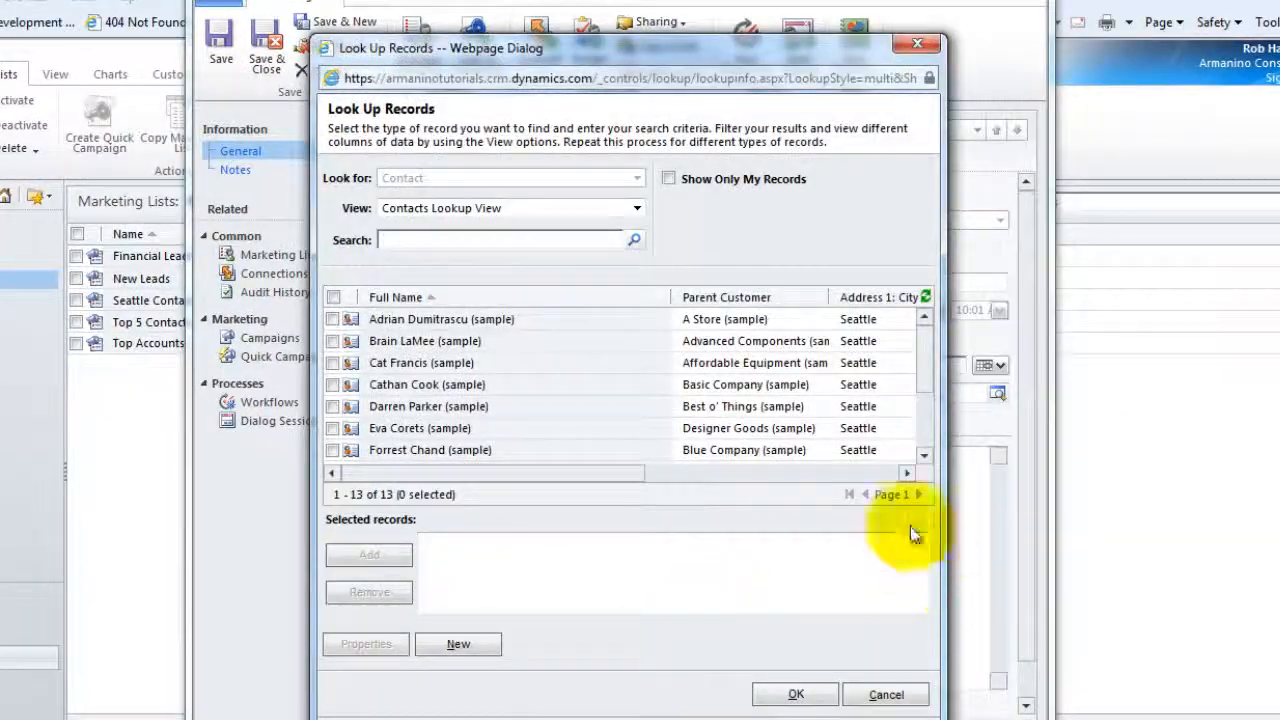
left_click(332, 320)
left_click(333, 363)
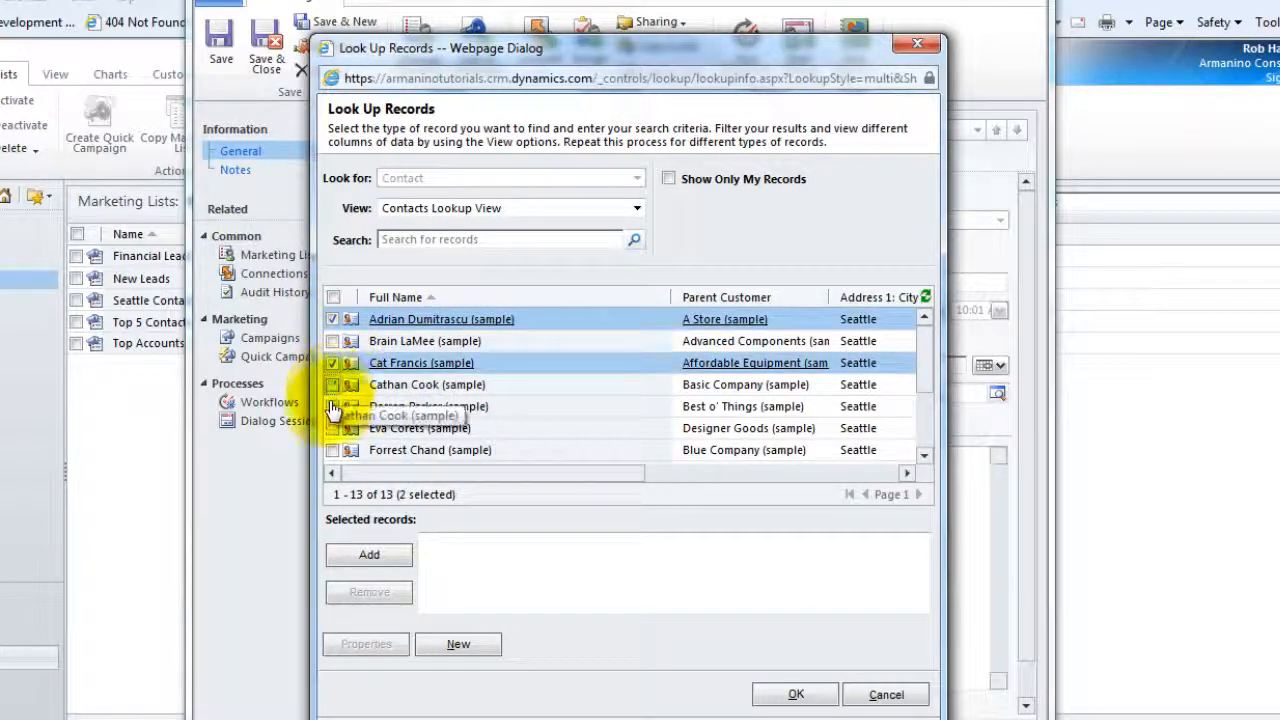
left_click(333, 406, "shift")
left_click(333, 428)
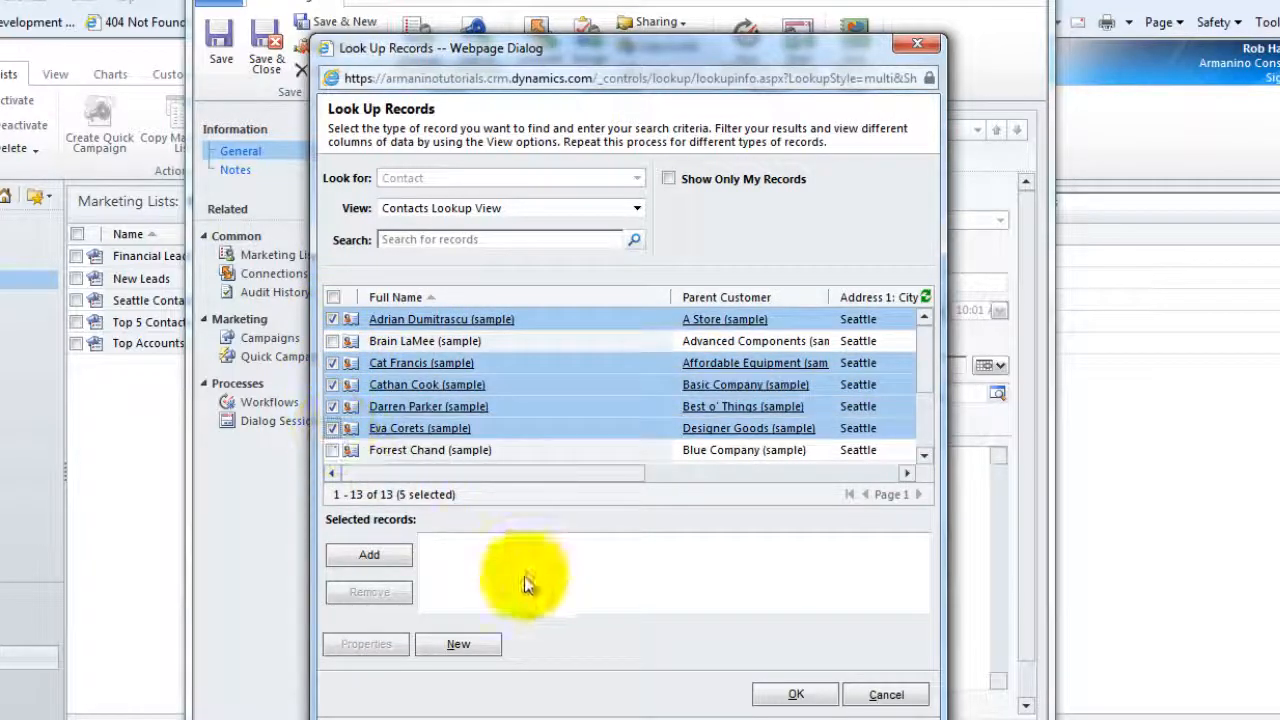
left_click(370, 558)
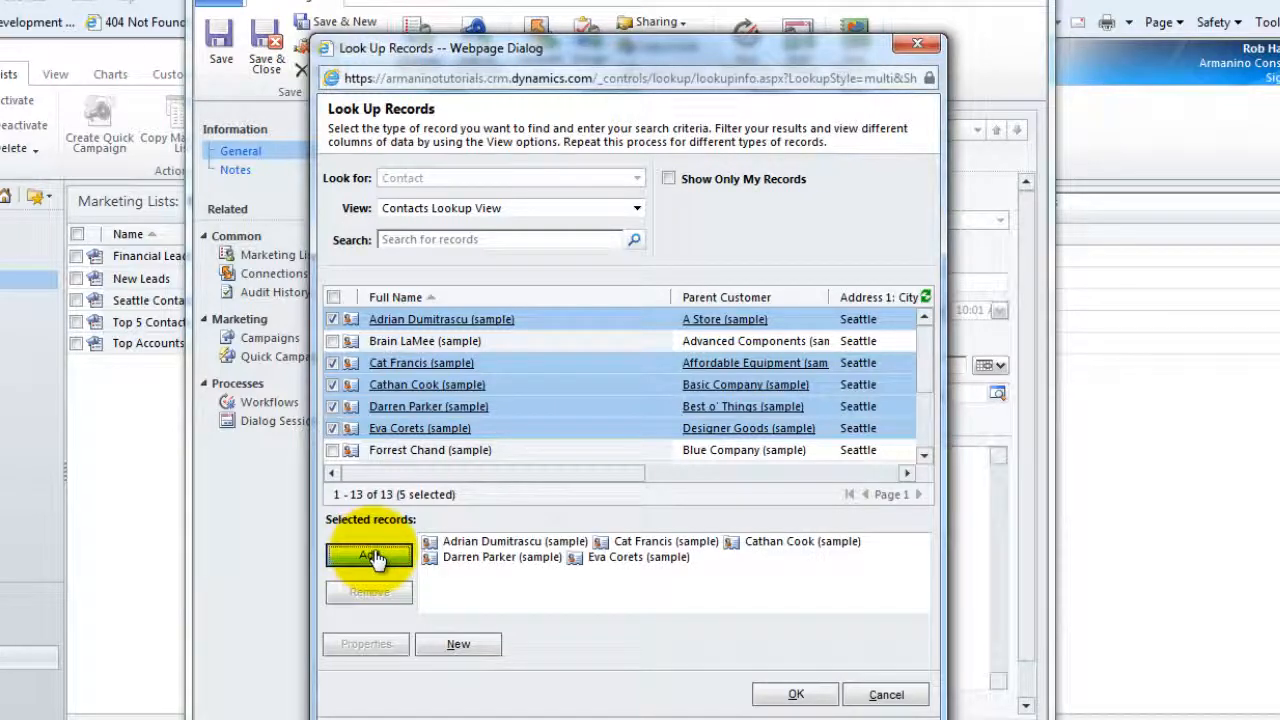
left_click(800, 692)
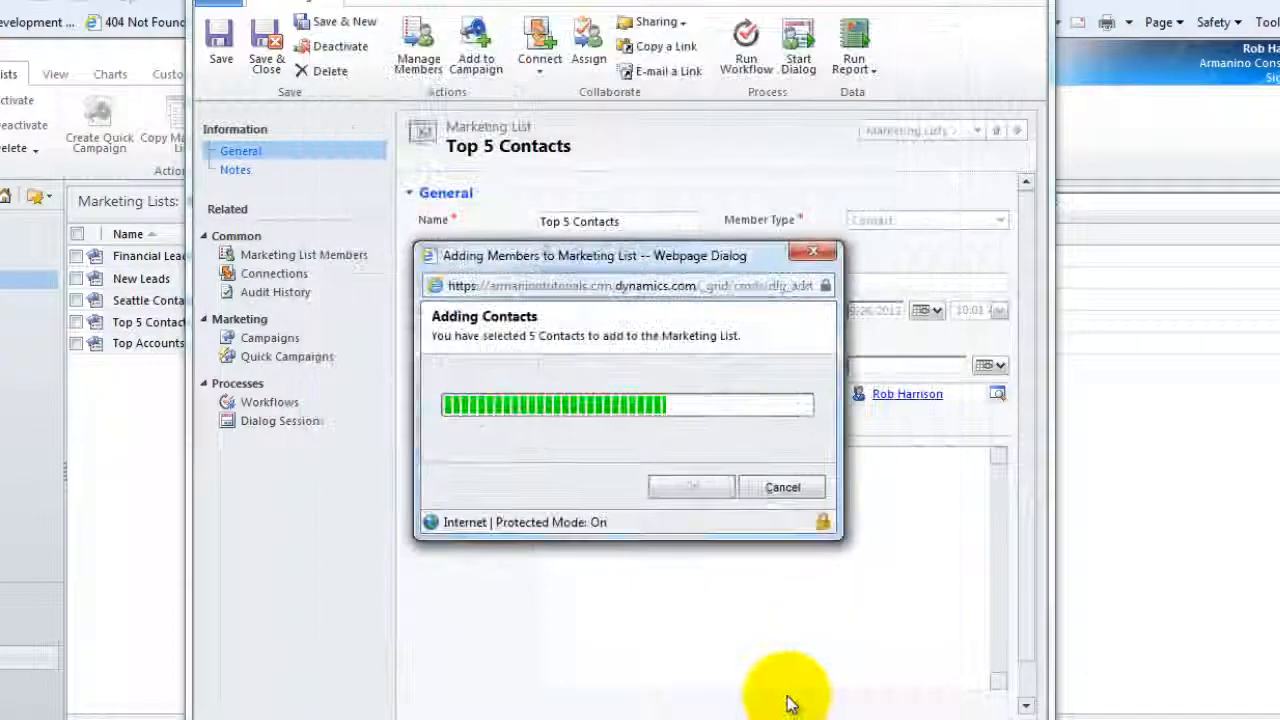
Show the Top 5 Contacts members, then open and cancel the Manage Members options
left_click(283, 258)
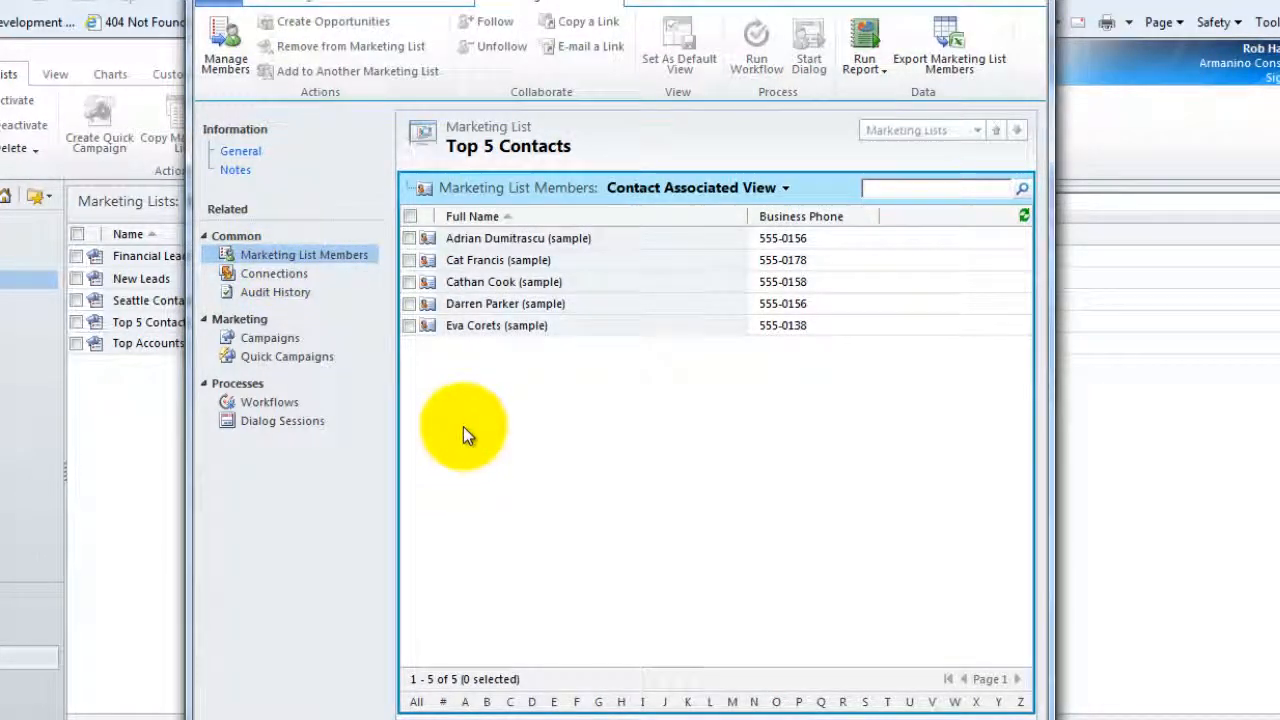
left_click(216, 66)
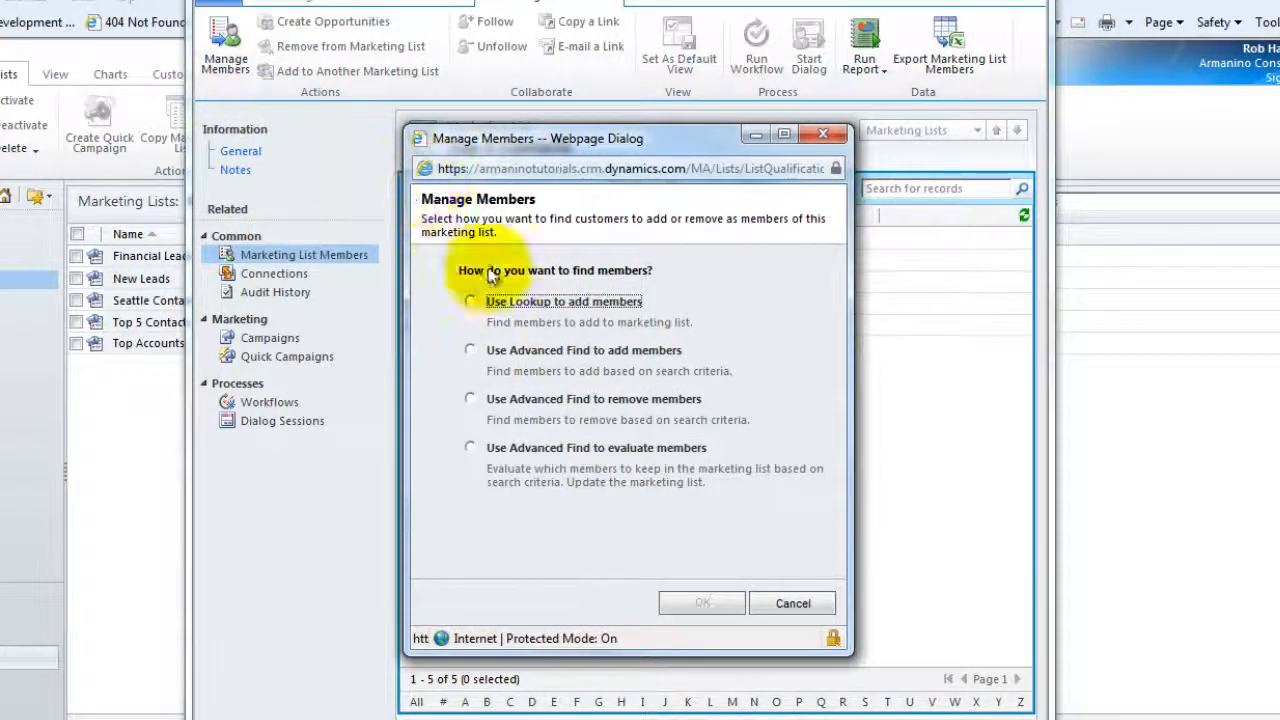
left_click(778, 606)
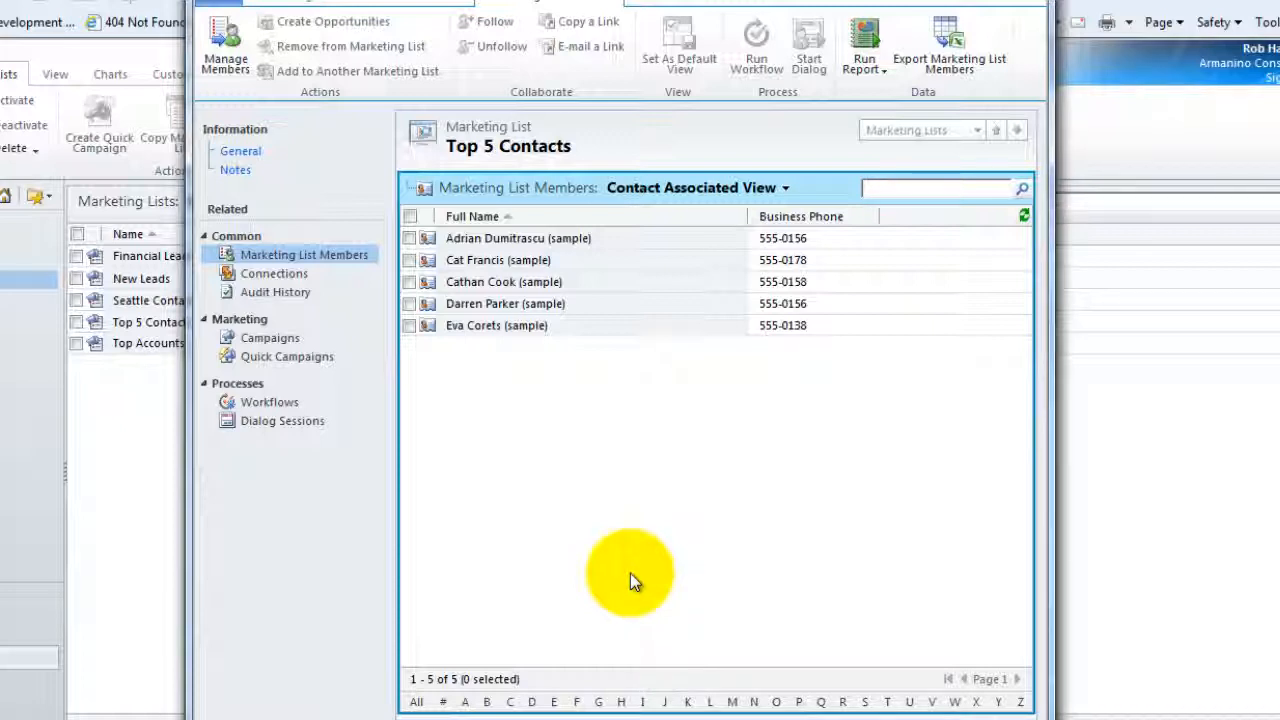
Open the first member contact, view its Marketing Lists and the Add Existing Marketing List option
left_click(478, 243)
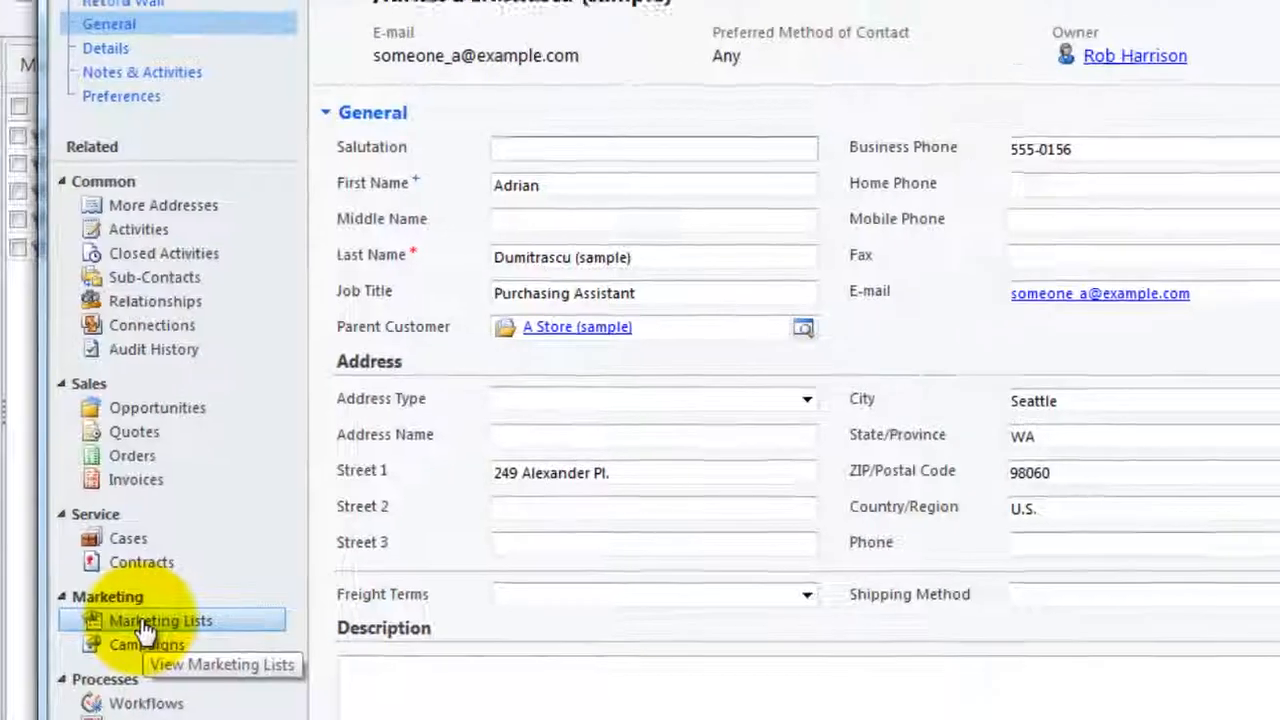
left_click(220, 605)
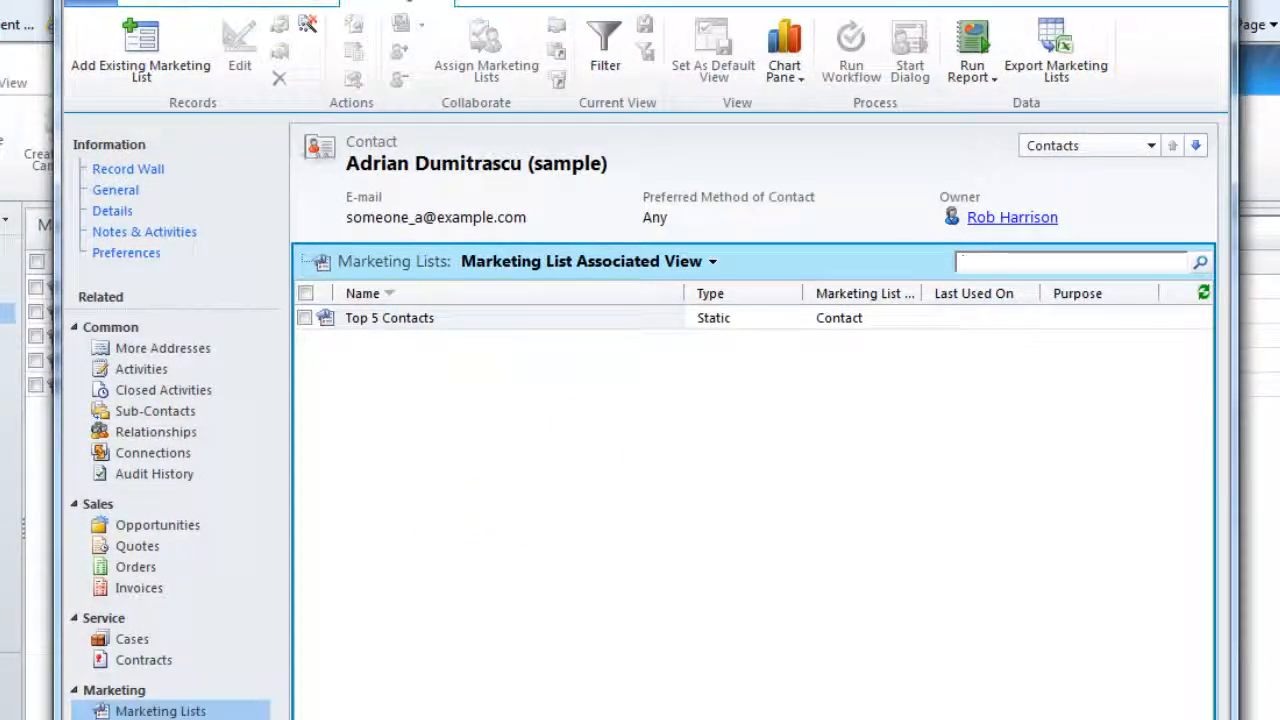
left_click(140, 60)
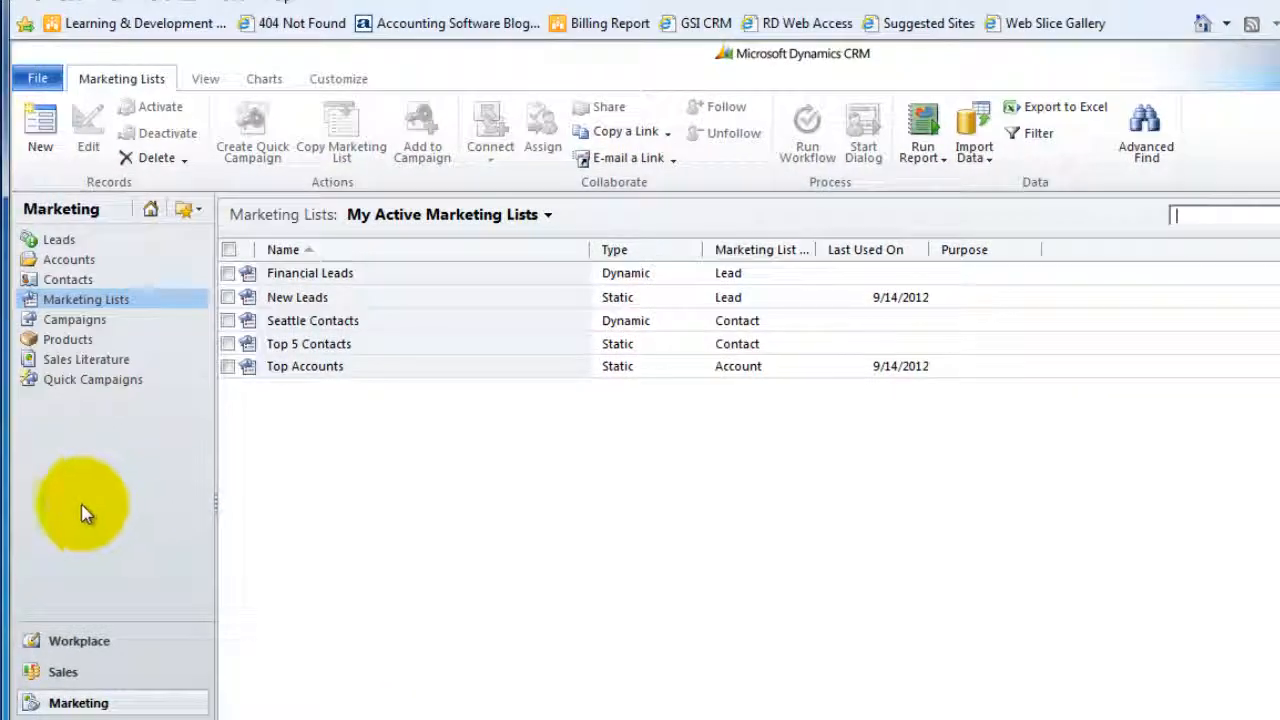
Open the Denver-based contact from My Active Contacts and check its marketing lists
left_click(66, 279)
left_click(290, 530)
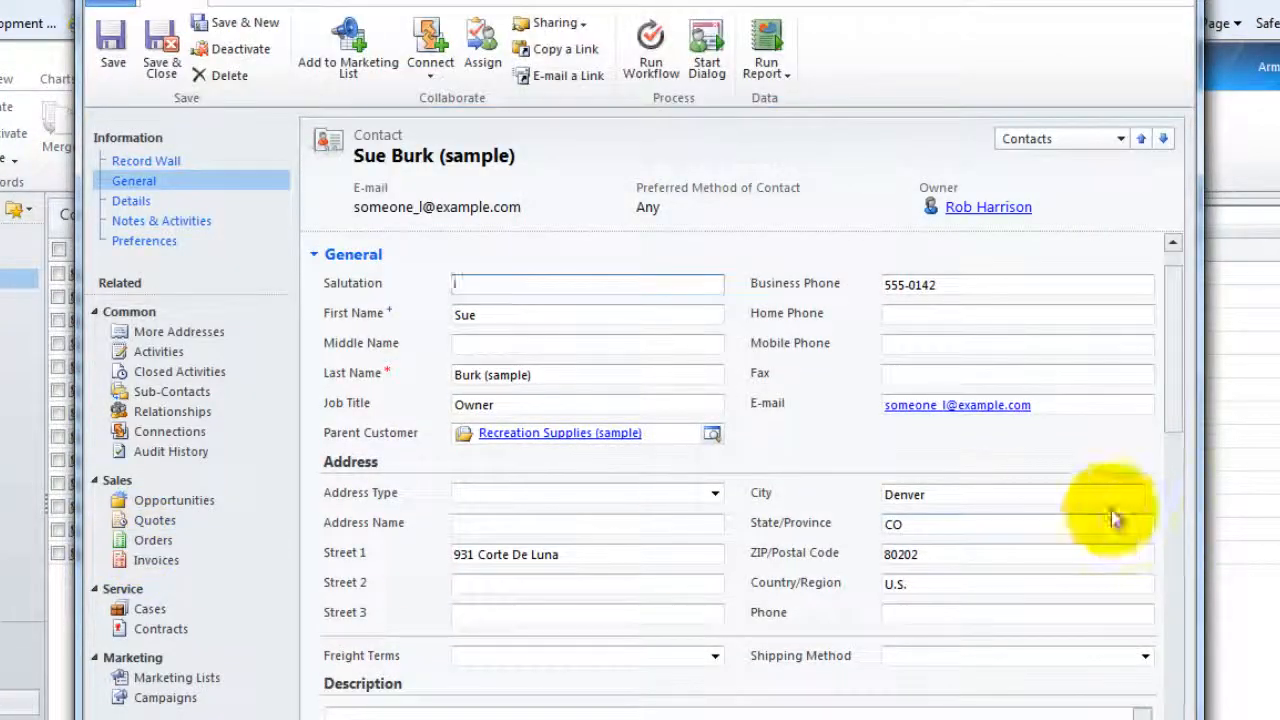
left_click_drag(953, 496, 753, 531)
left_click(174, 676)
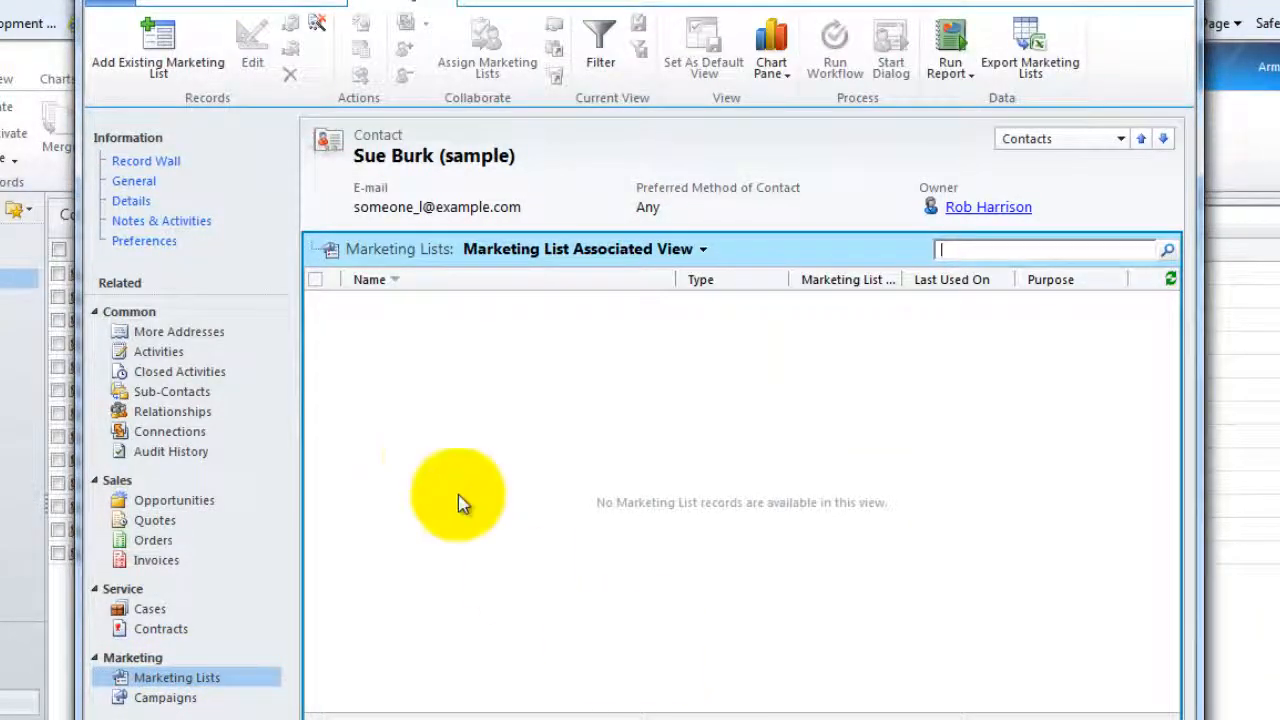
left_click(140, 188)
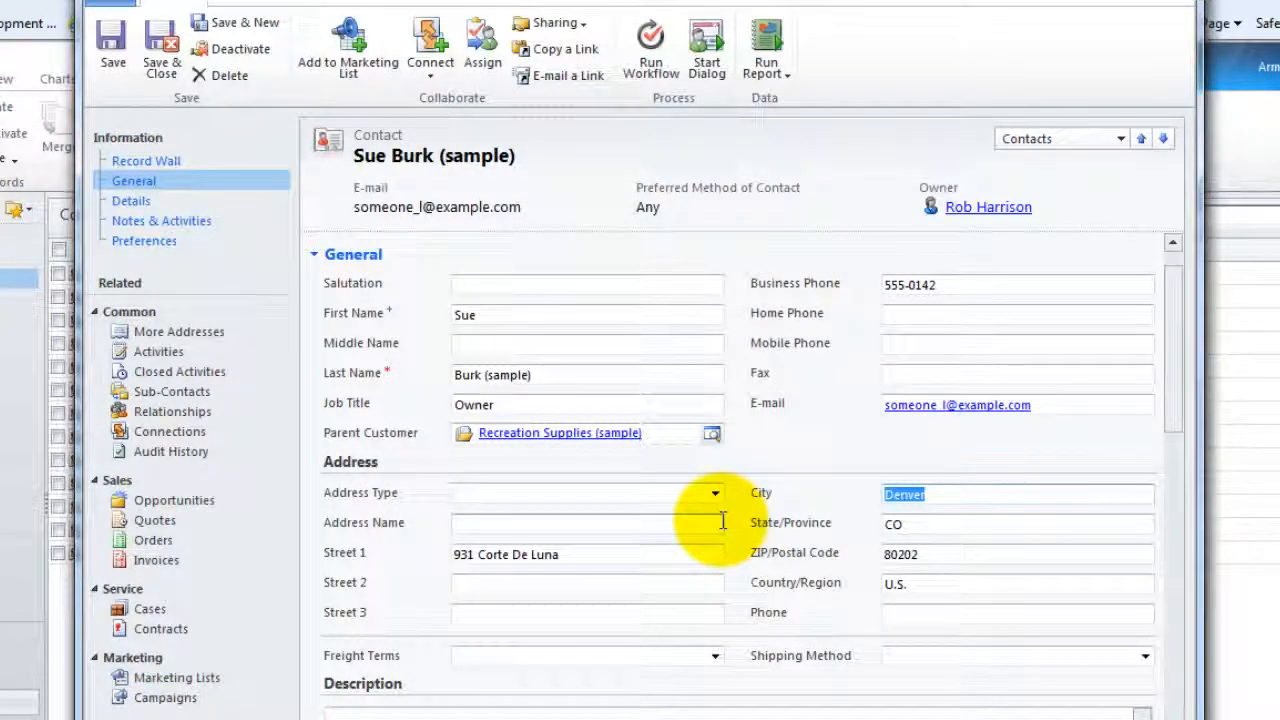
Change the contact's address to City Seattle, State WA, ZIP 98255, then save and close
type("Seattle")
key("Tab")
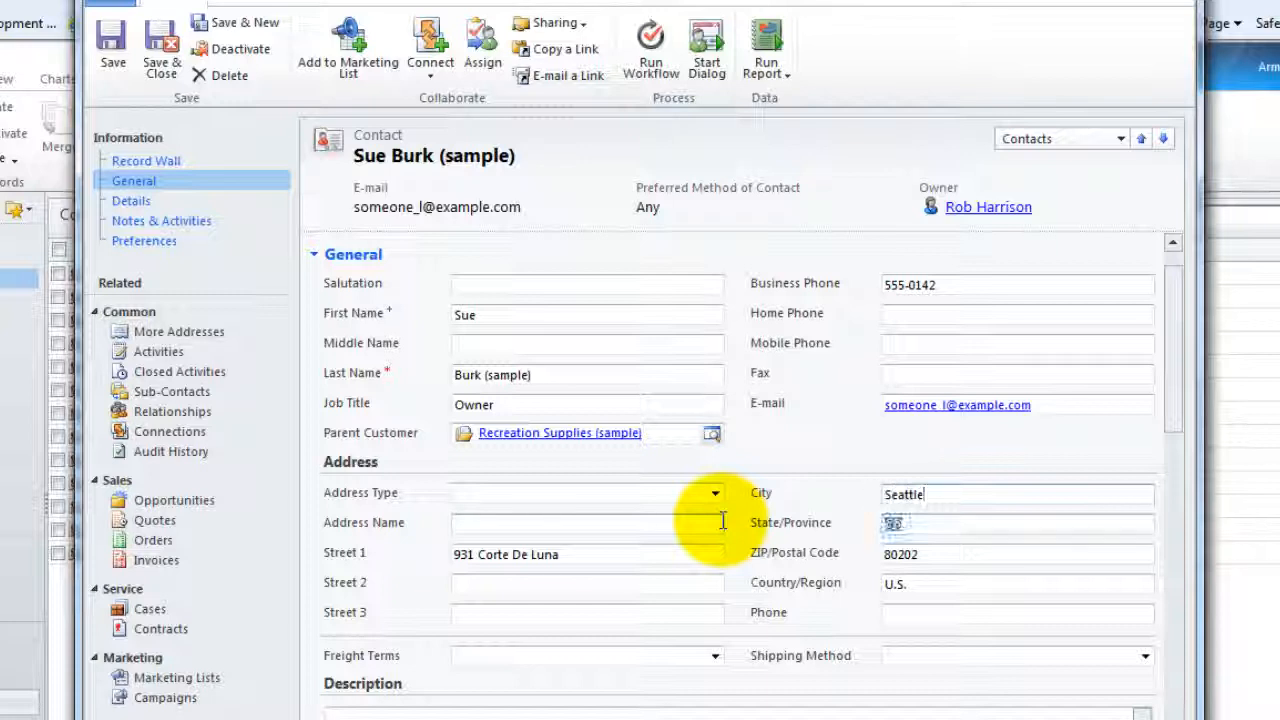
type("WA")
key("Tab")
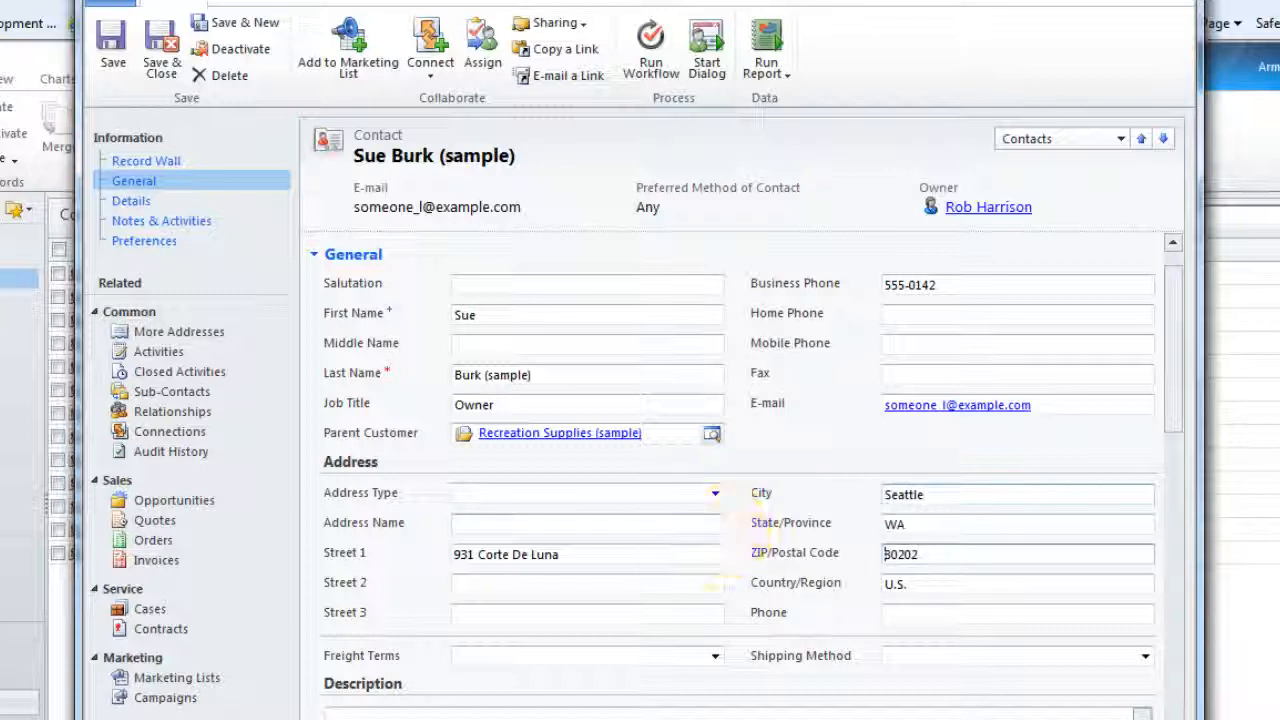
key("BackSpace")
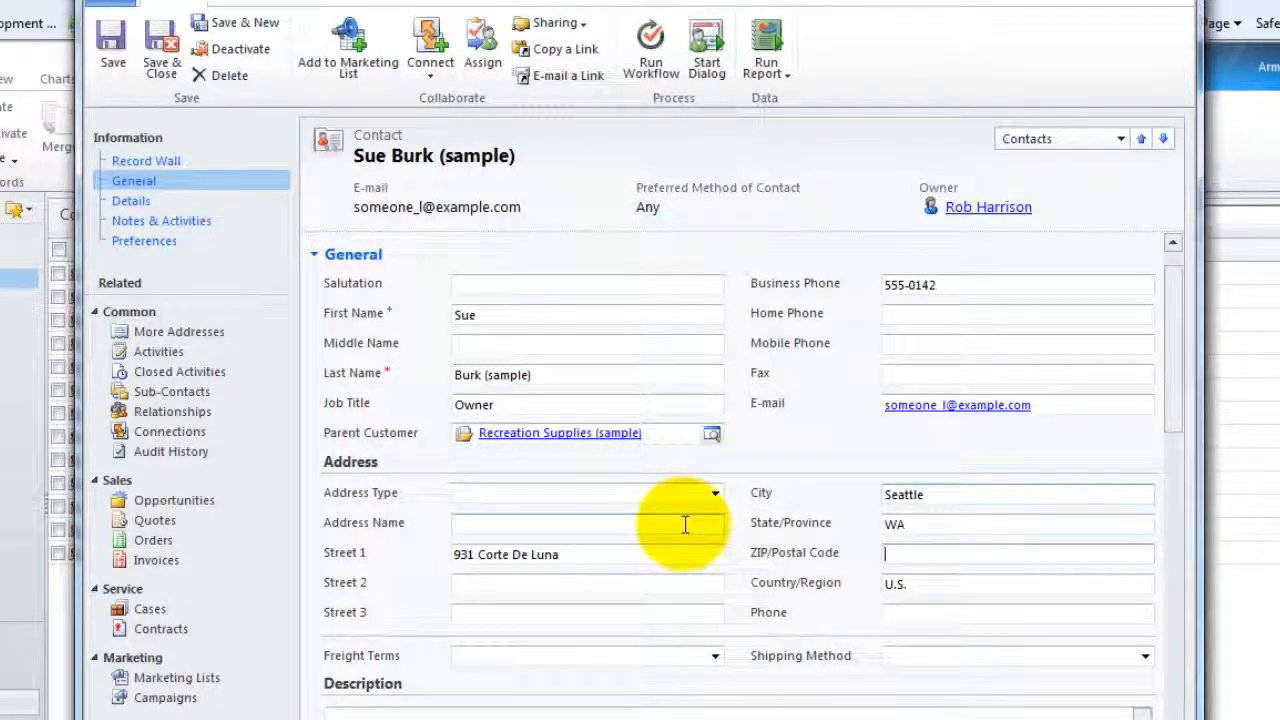
type("98255")
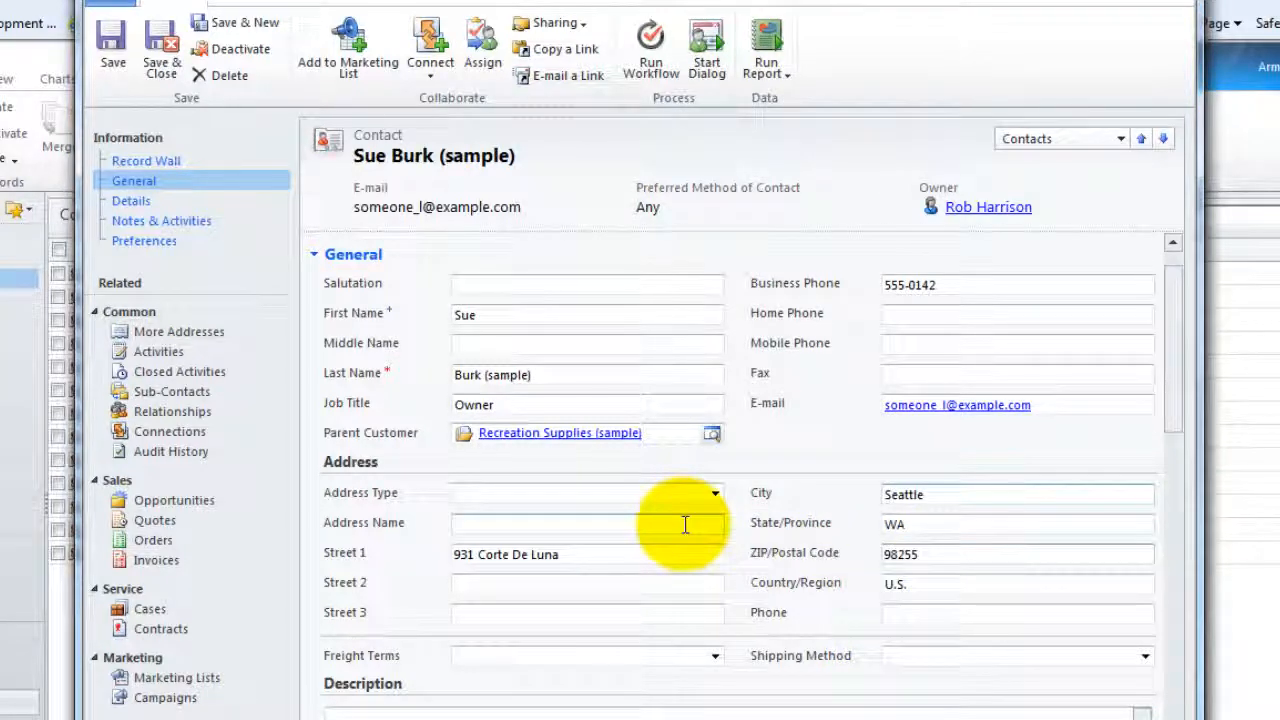
left_click(165, 50)
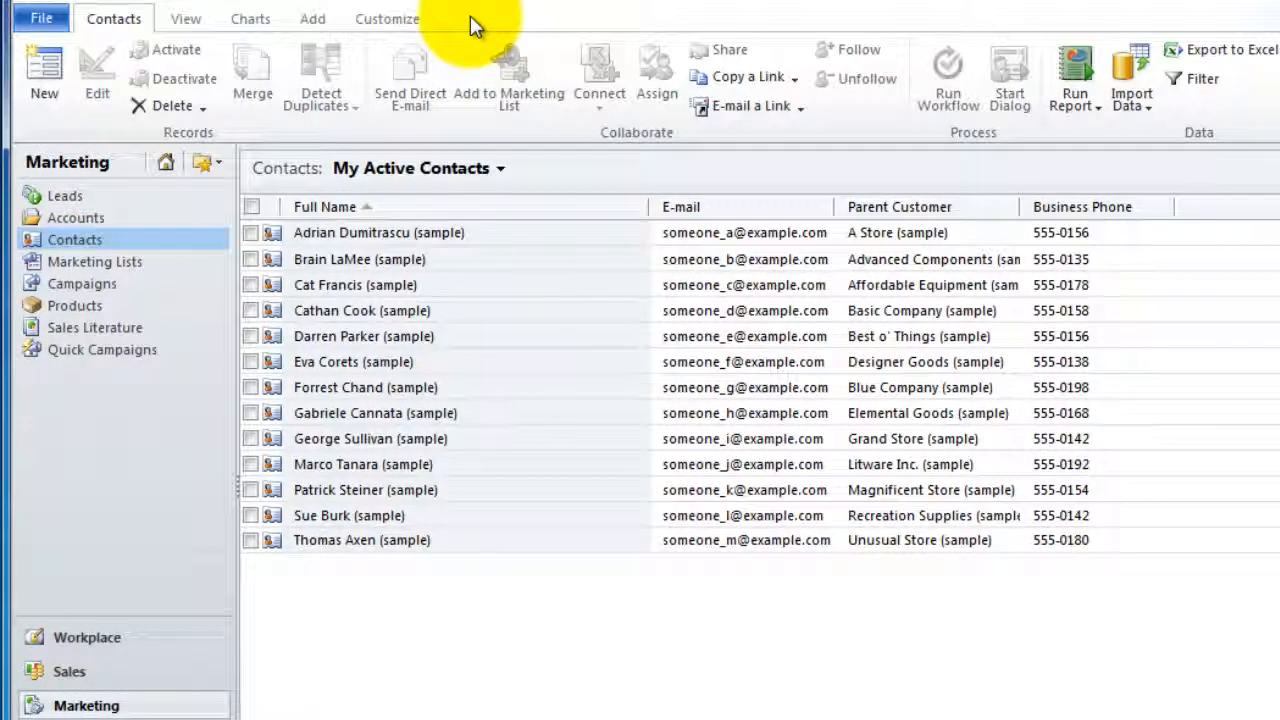
Open Seattle Contacts and confirm its members now number 11, then close the record
left_click(138, 264)
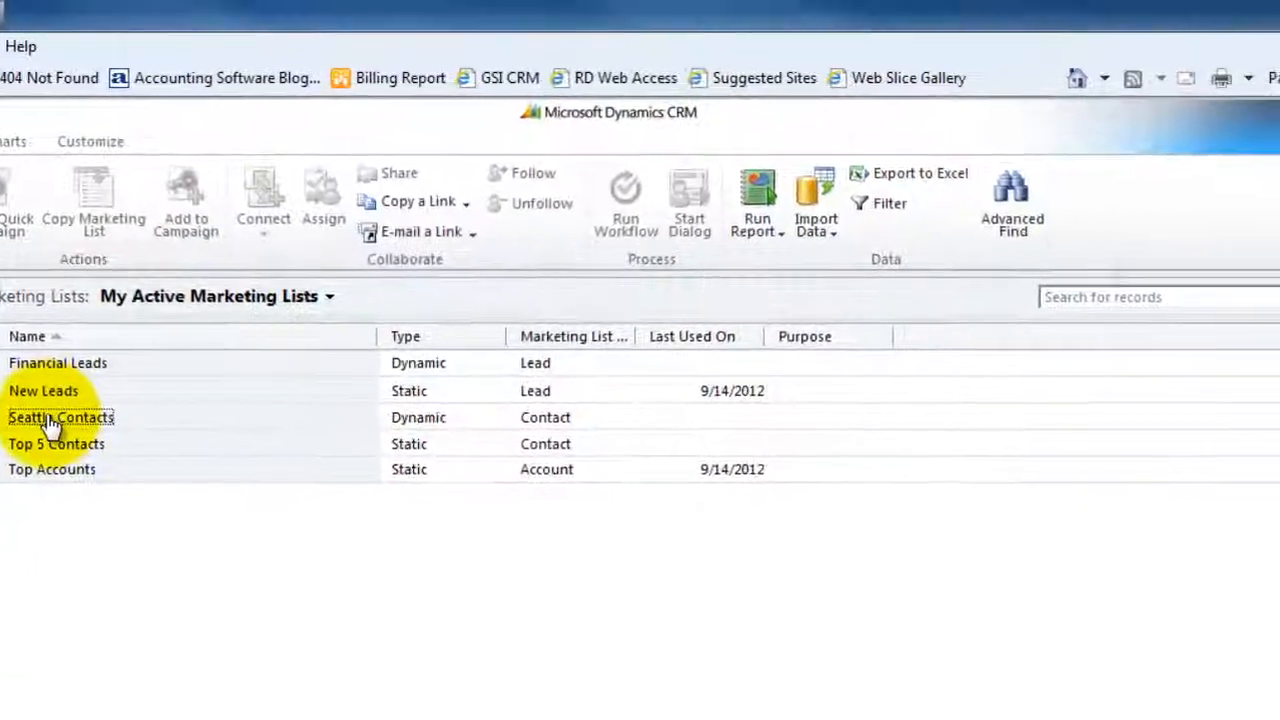
double_click(204, 352)
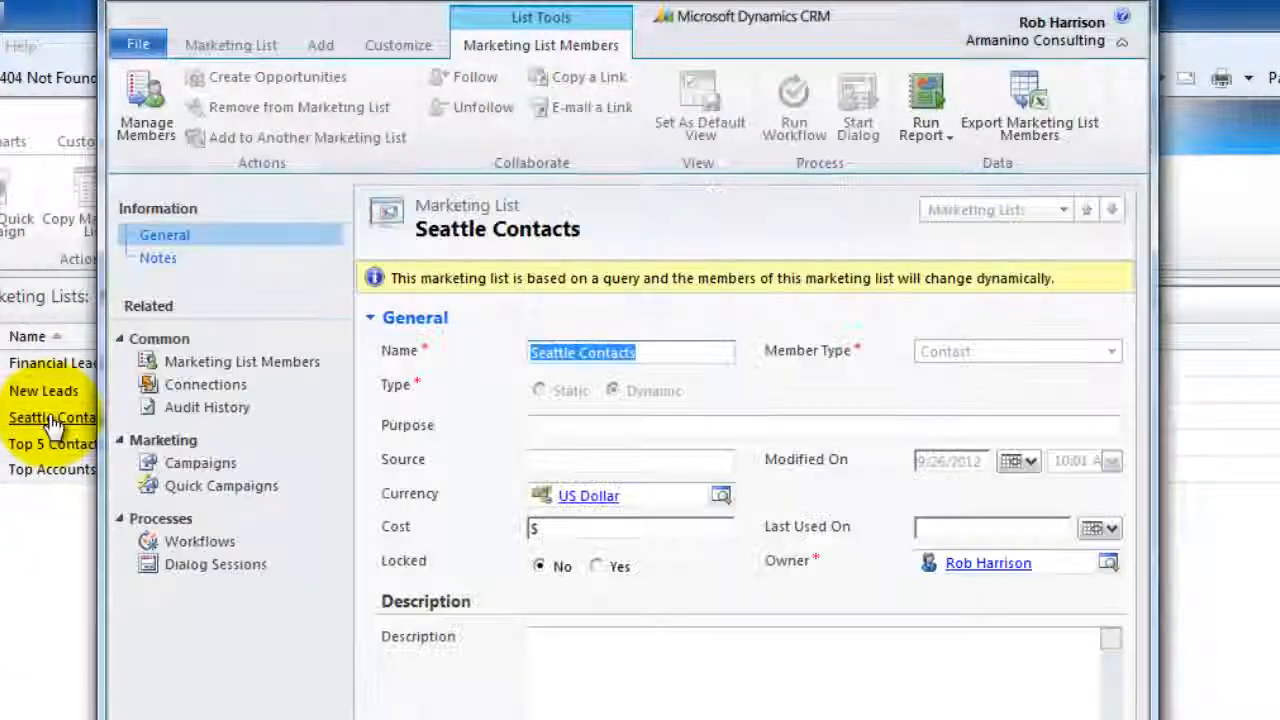
left_click(237, 365)
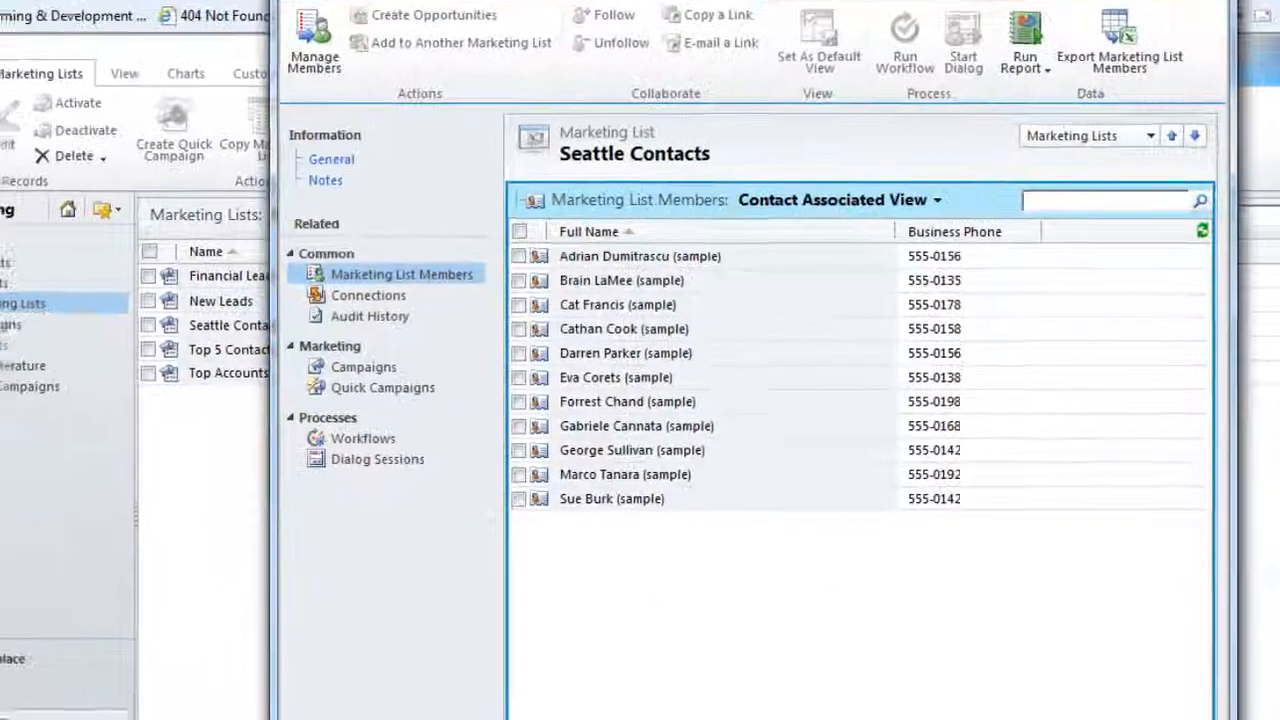
left_click(1130, 2)
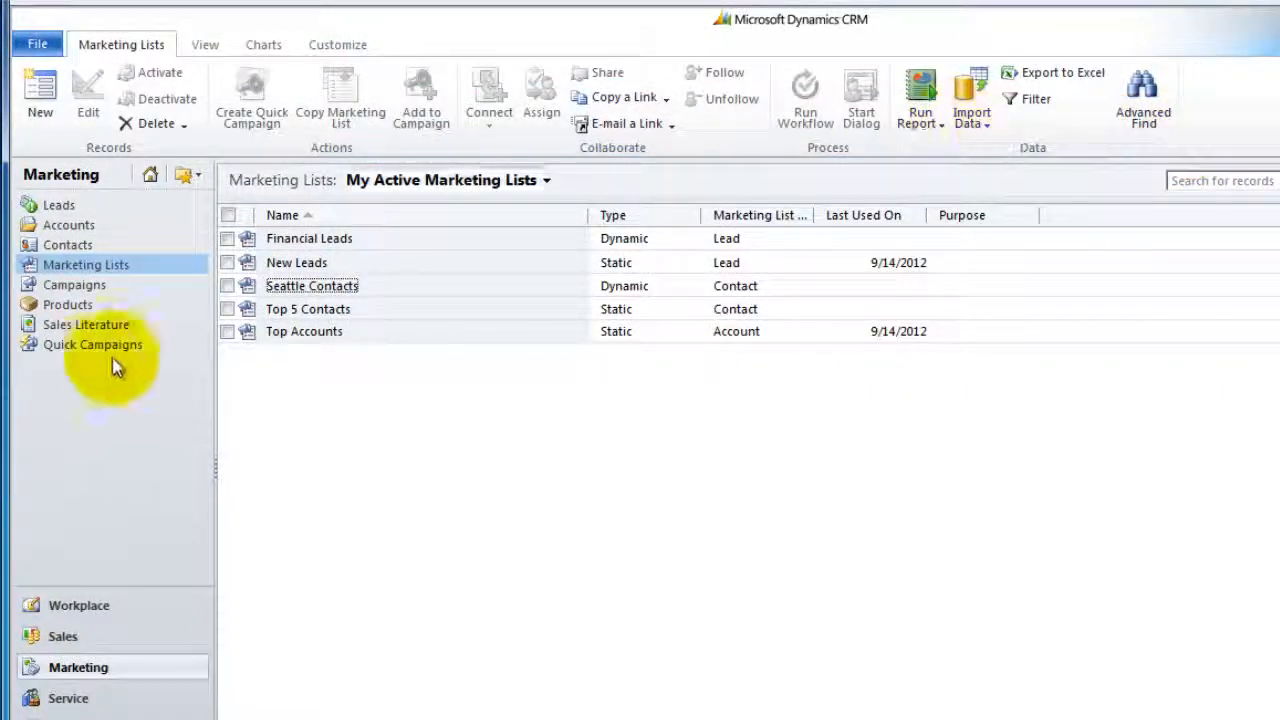
Open the New ad campaign(sample) campaign and view its target marketing lists, showing only New Leads
left_click(74, 285)
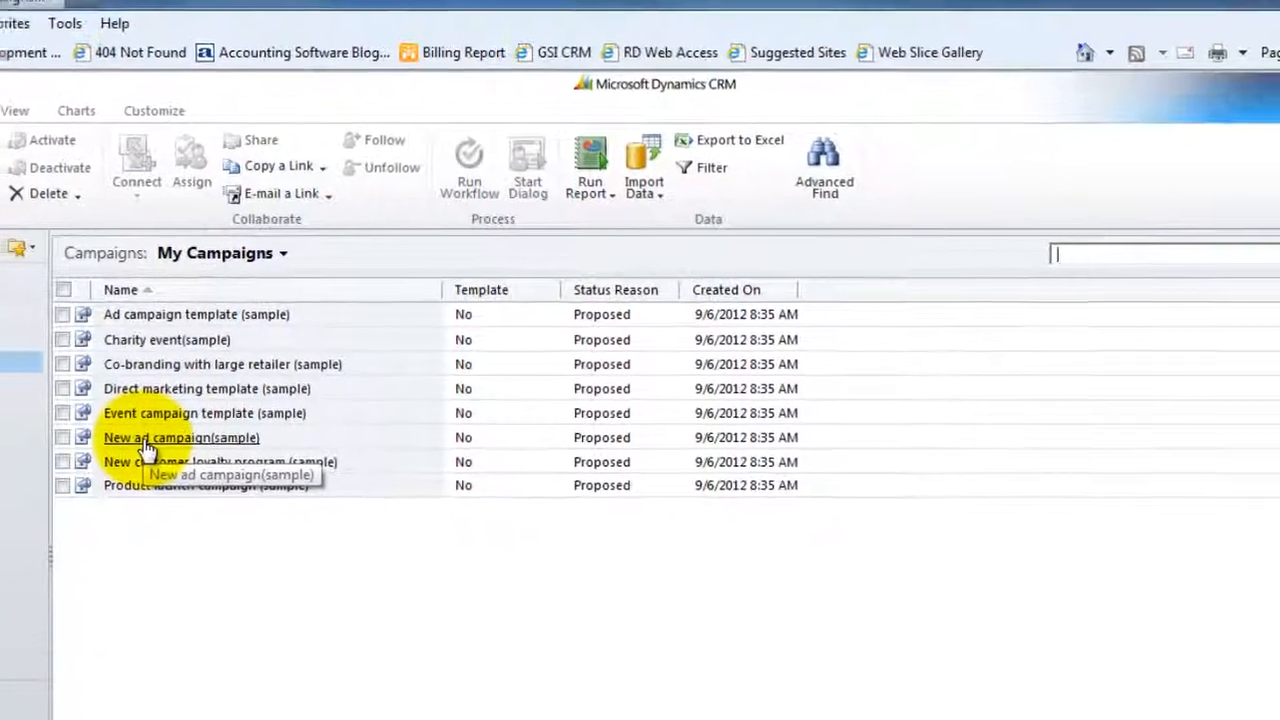
left_click(145, 448)
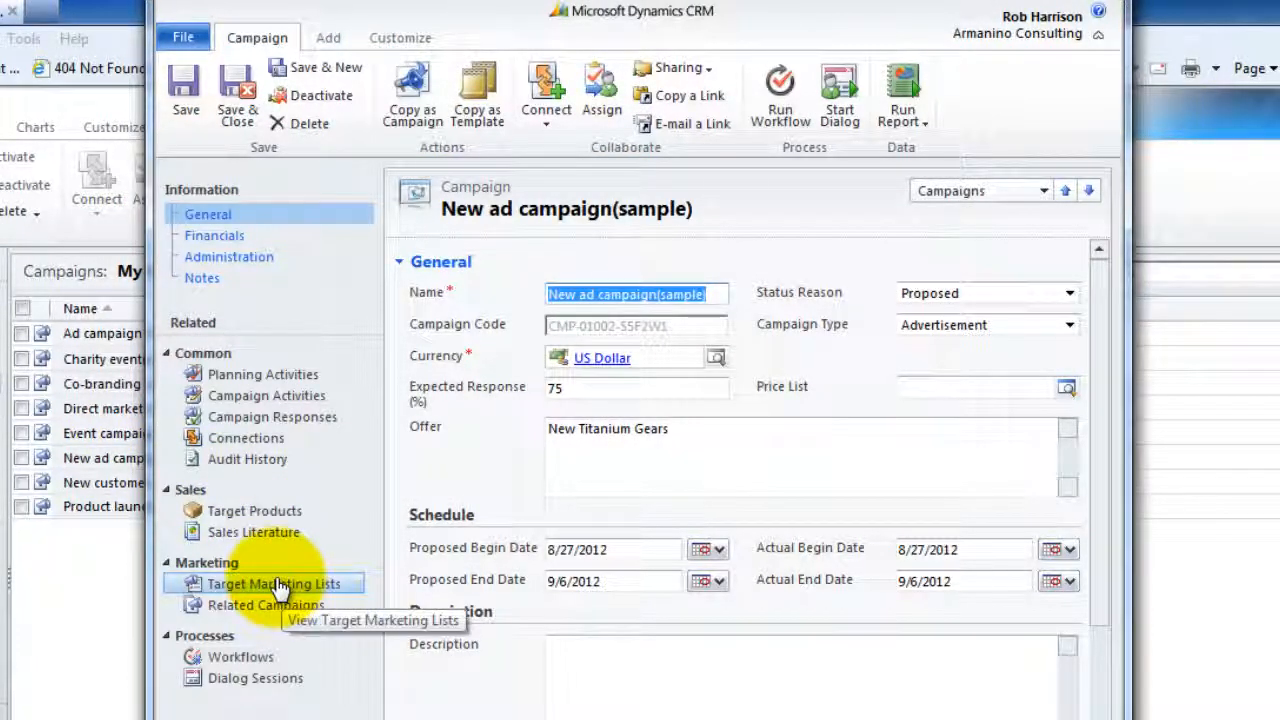
left_click(282, 586)
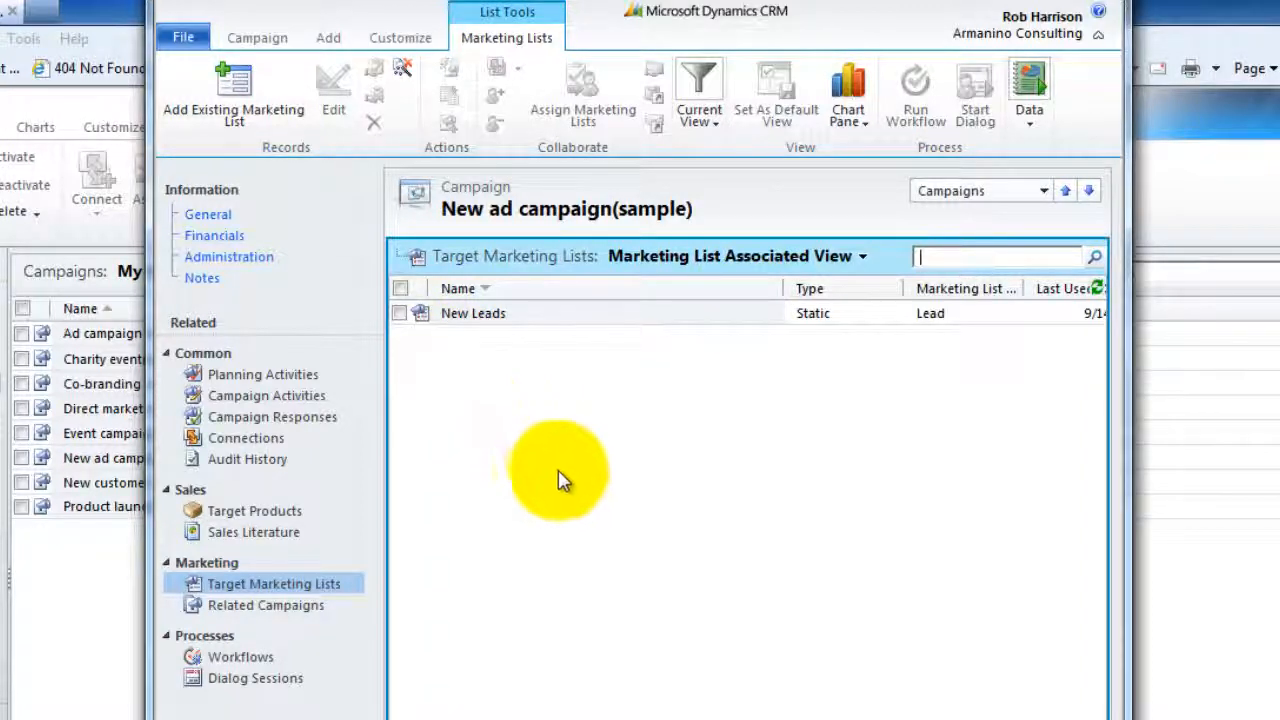
Add the existing Seattle Contacts list as a campaign target, confirm, and close the record
left_click(238, 115)
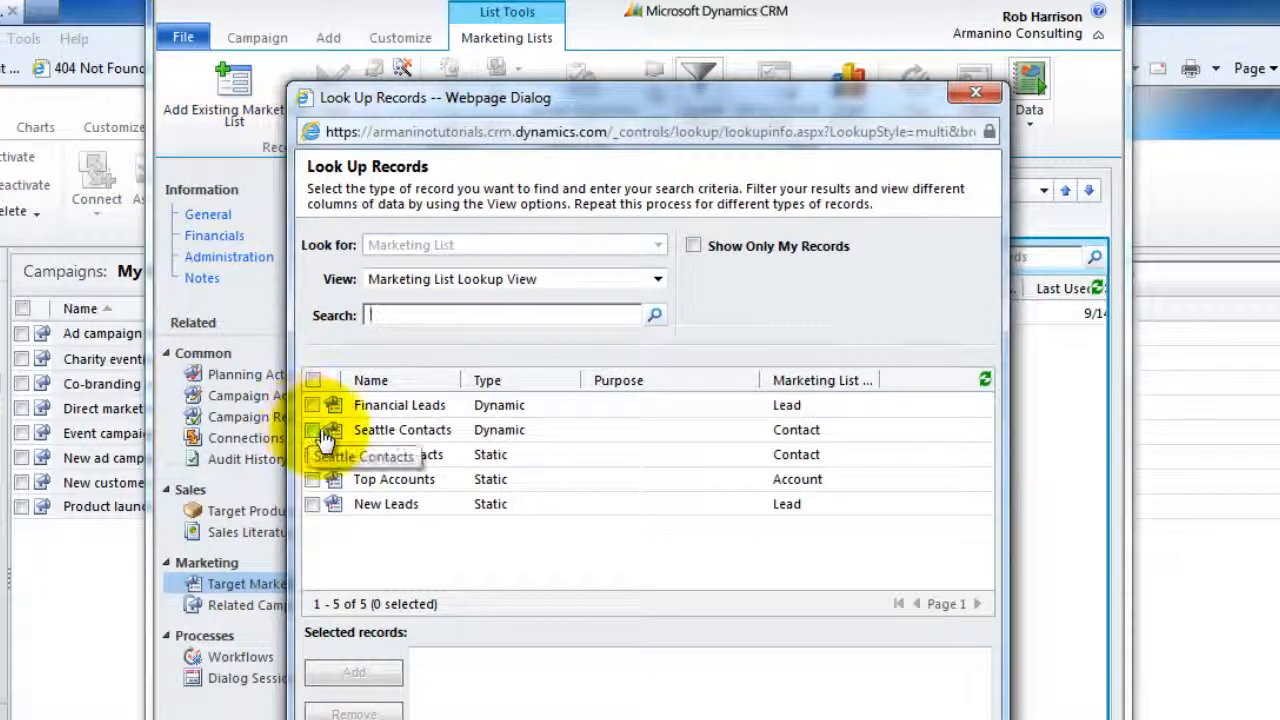
left_click(312, 430)
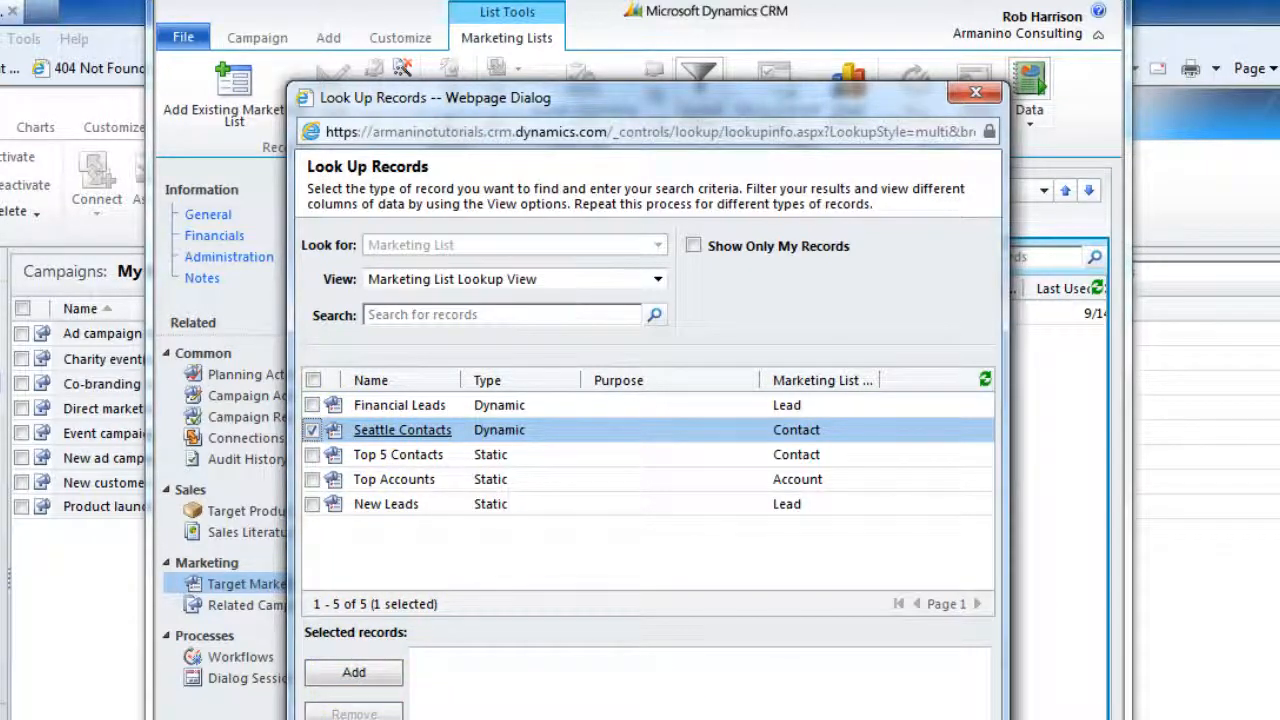
left_click(839, 719)
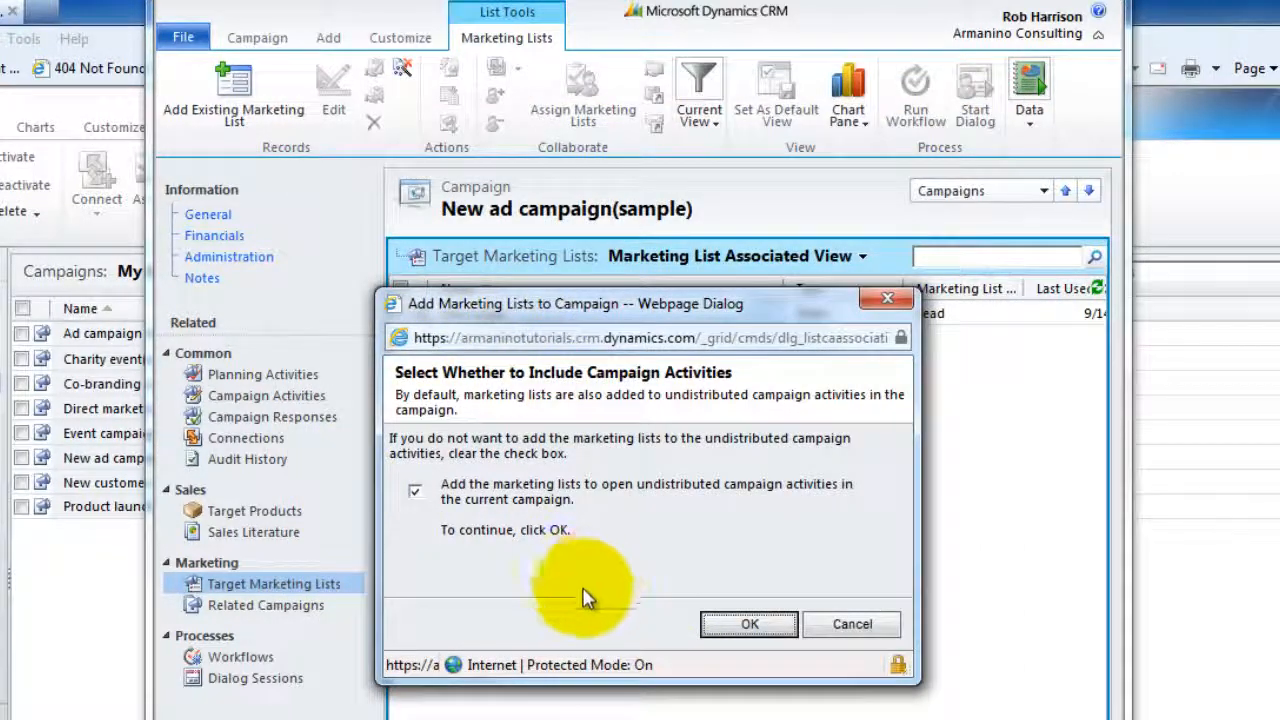
left_click(745, 625)
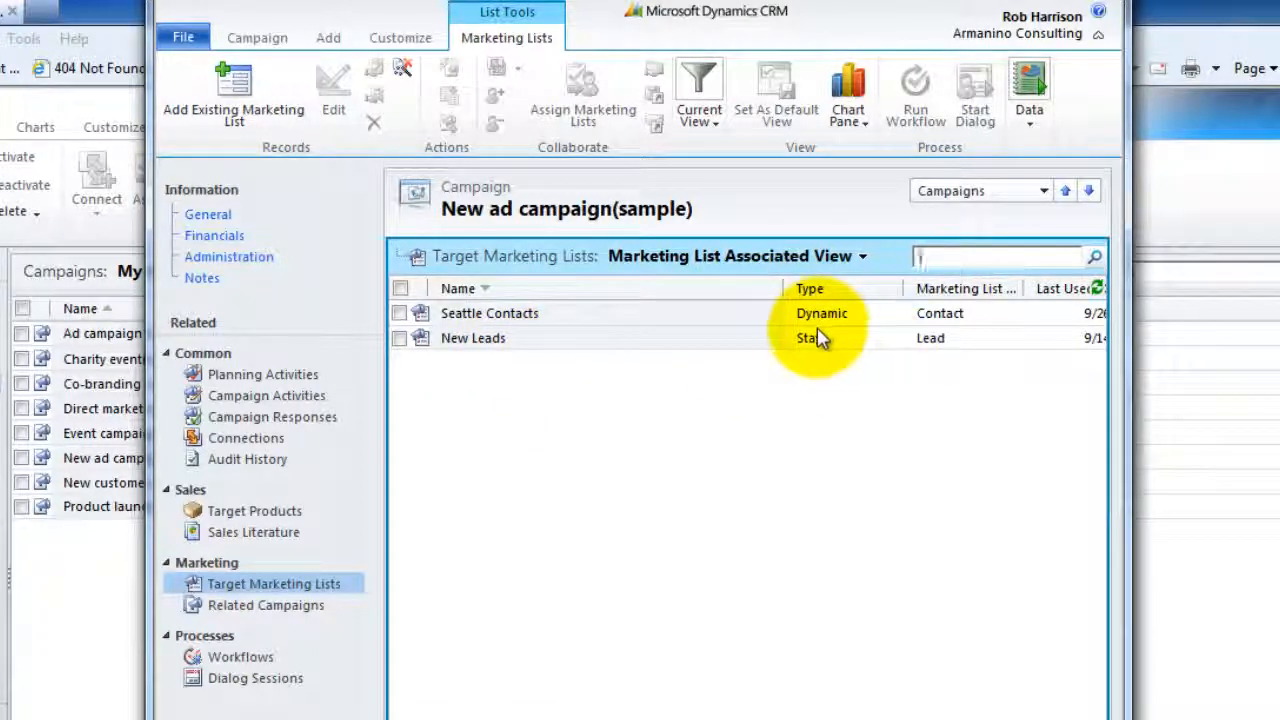
left_click(1080, 2)
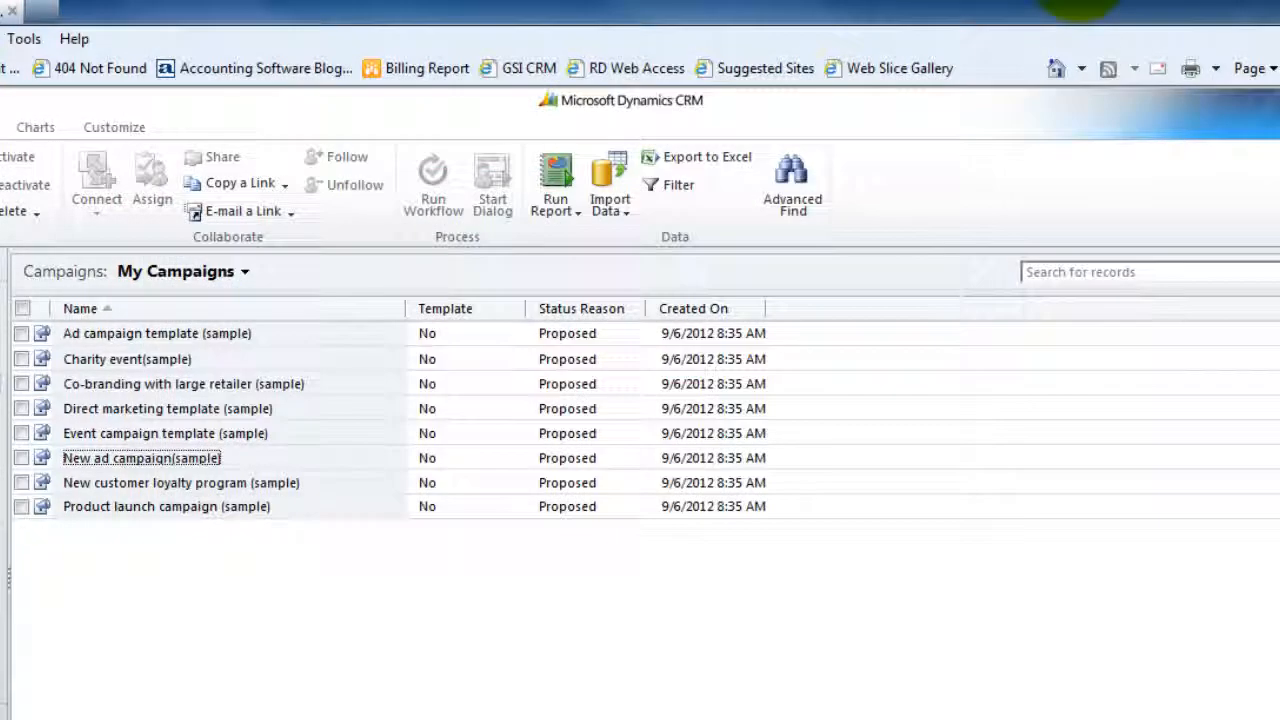